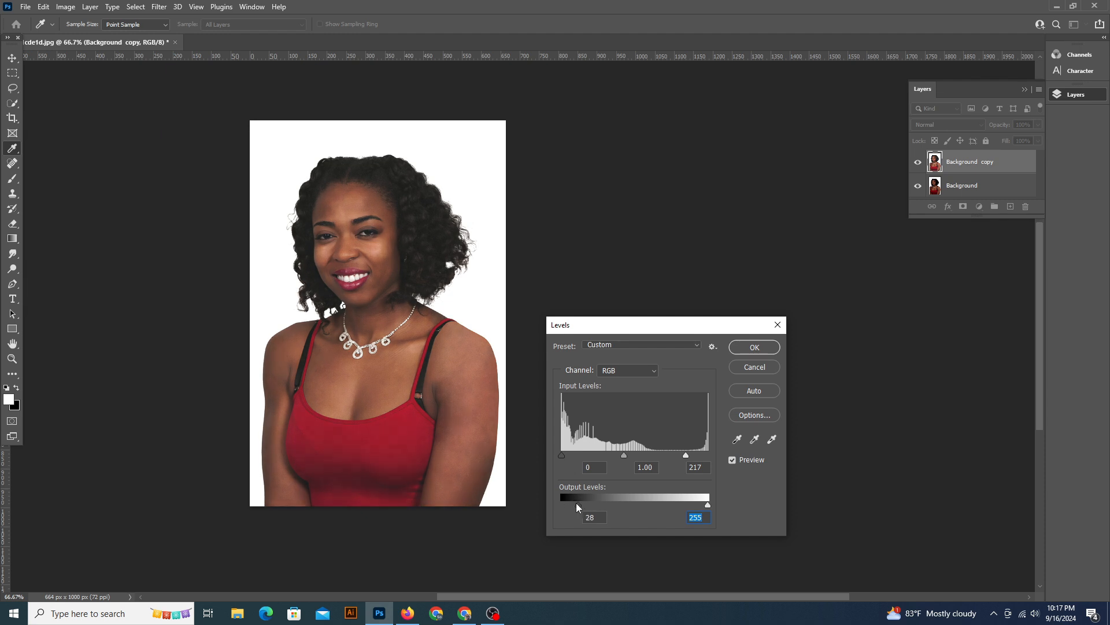
- Set the Levels white input to 198 on the Background copy layer and apply the adjustment
mouse_move(686, 455)
left_mouse_down()
mouse_move(662, 455)
mouse_move(677, 460)
left_mouse_up()
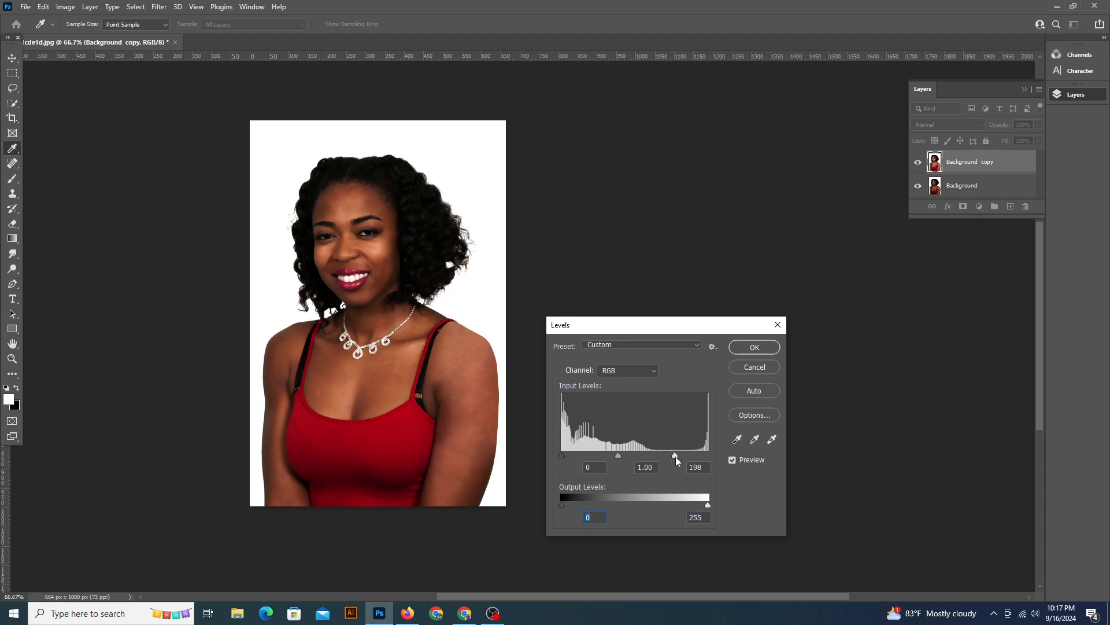
key("Return")
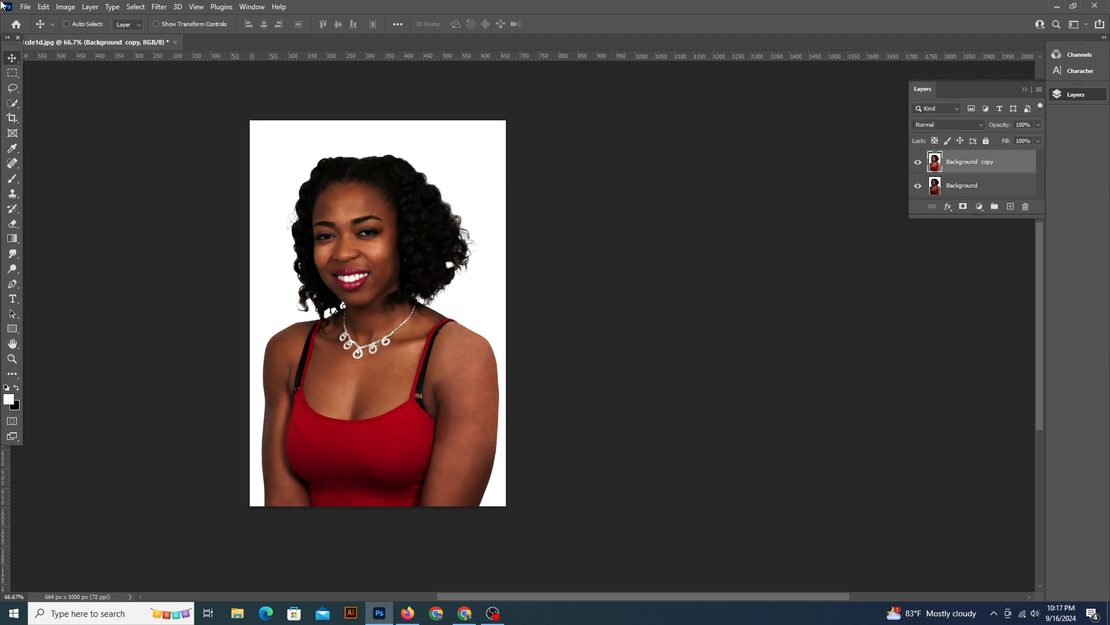
- Apply Shadows/Highlights with shadows amount 7%, highlights radius 55 px and midtone about -47
left_click(66, 7)
mouse_move(87, 36)
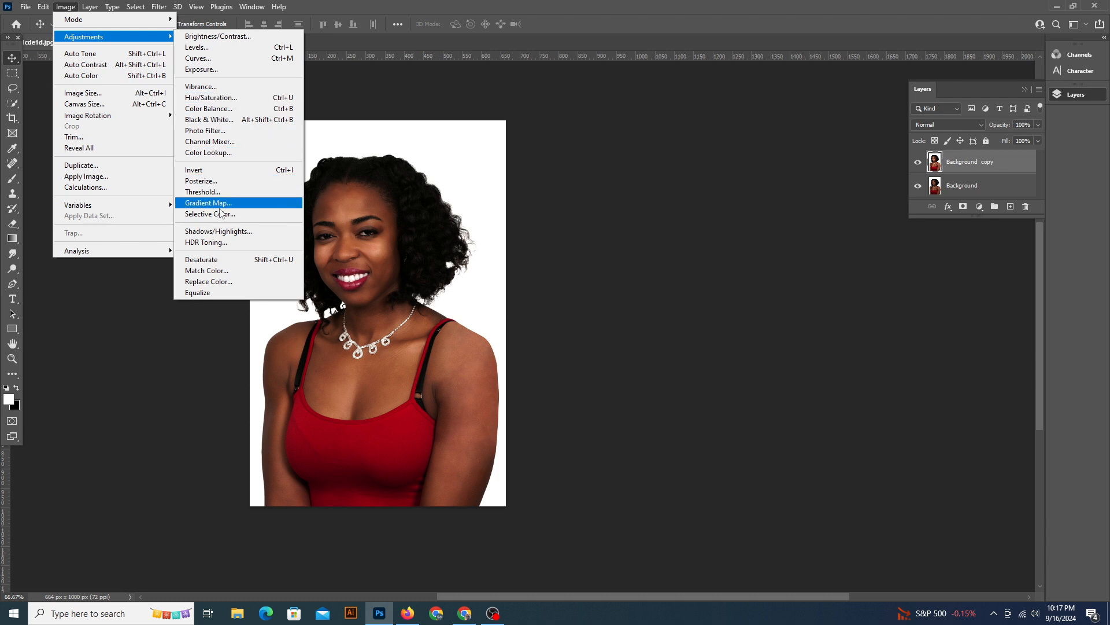
left_click(222, 232)
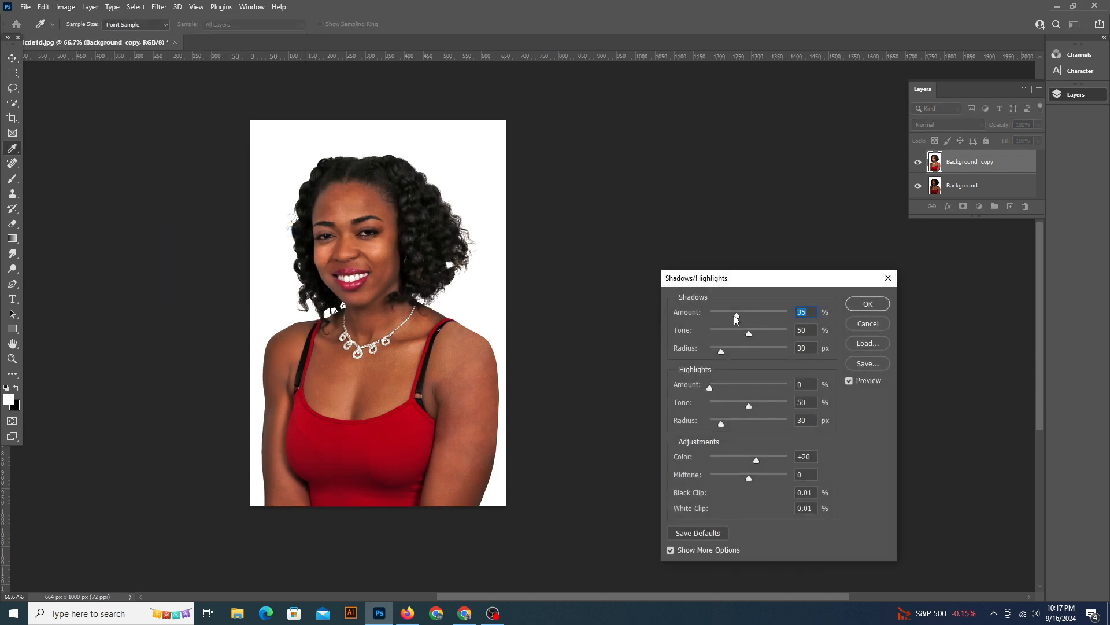
left_click_drag(736, 316, 716, 314)
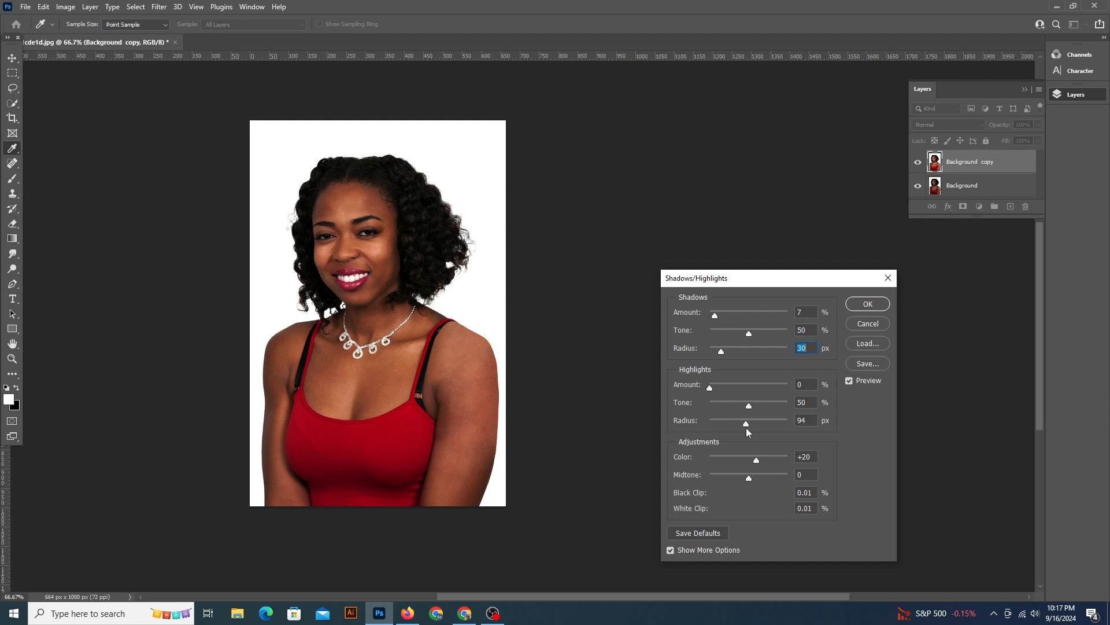
left_click_drag(749, 479, 715, 480)
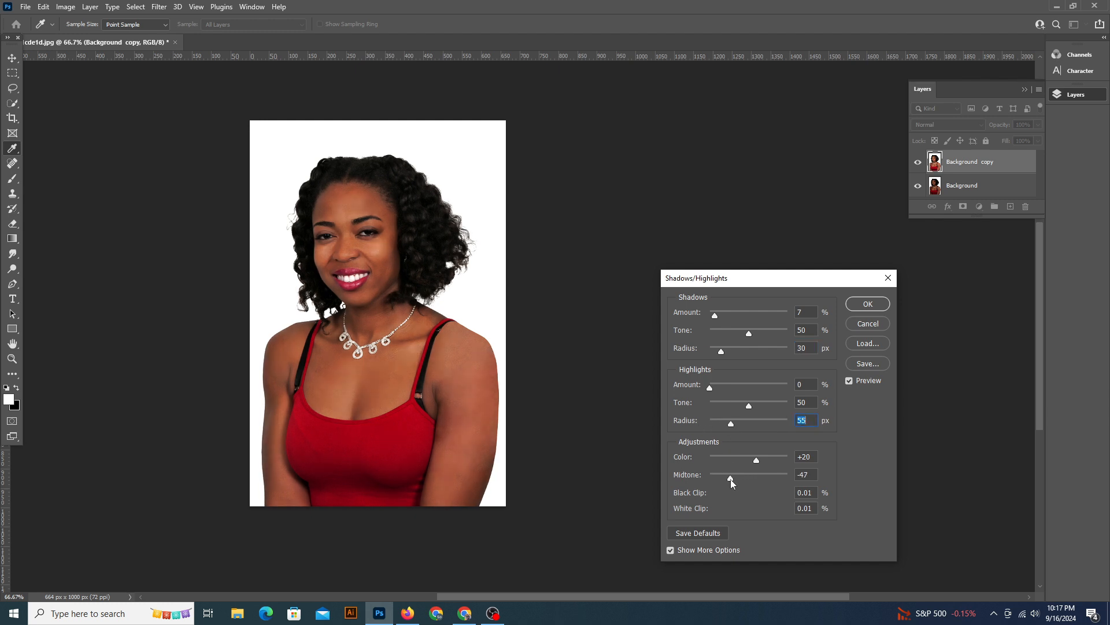
left_click(868, 304)
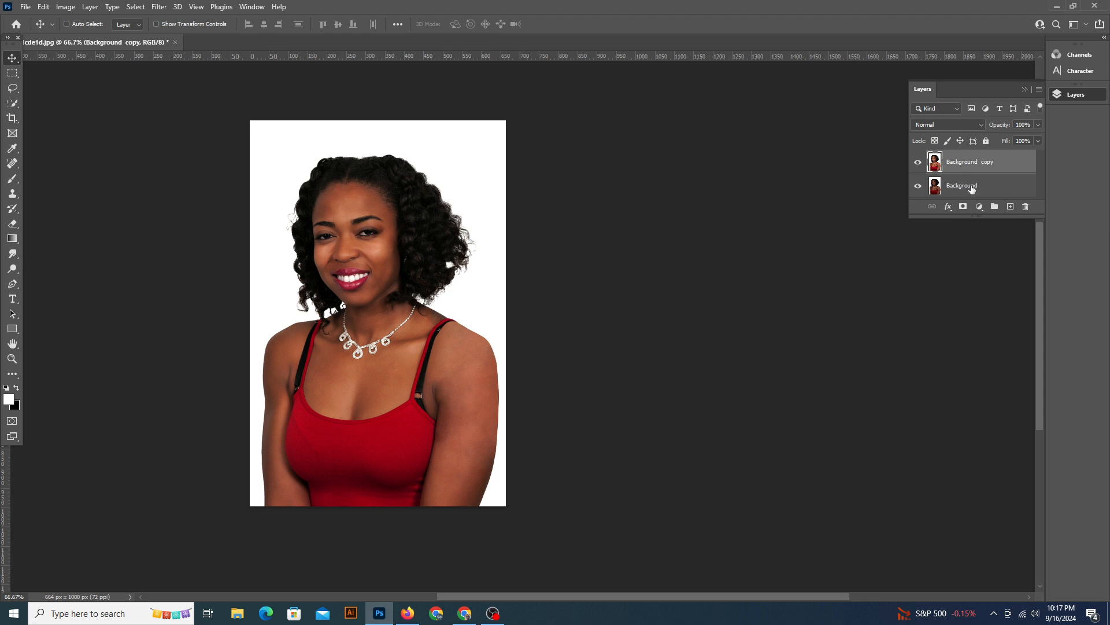
- Add a Curves adjustment layer above Background copy and bend the RGB curve upward to brighten the midtones
left_click(979, 206)
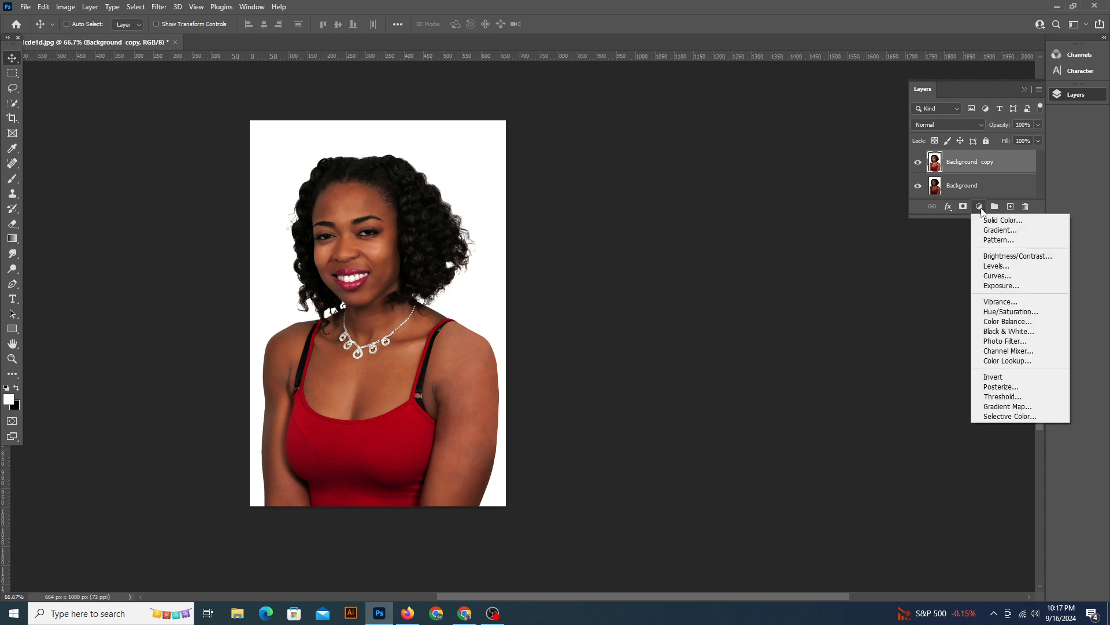
left_click(1009, 271)
left_click_drag(608, 458, 598, 250)
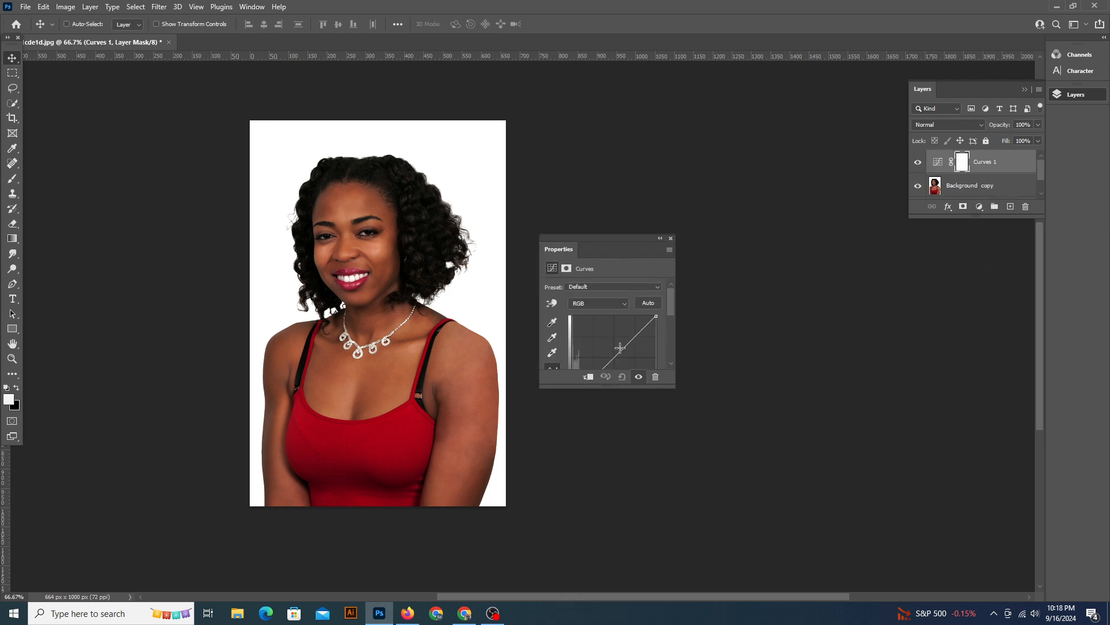
left_click_drag(620, 347, 608, 339)
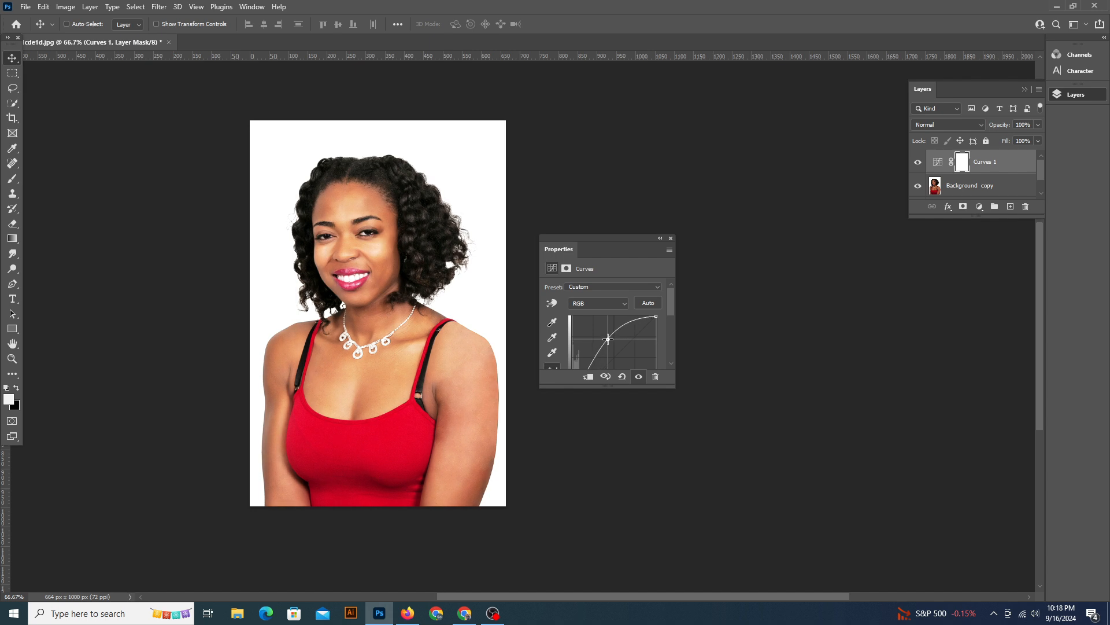
left_click(660, 239)
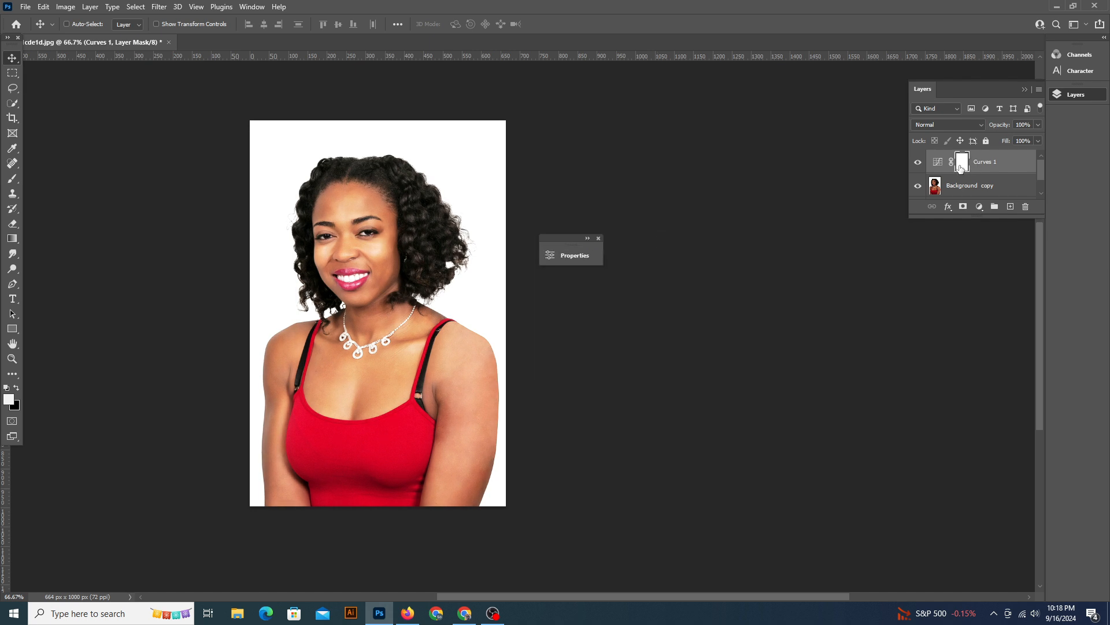
- Invert the Curves 1 layer mask to black
left_click(66, 6)
mouse_move(93, 40)
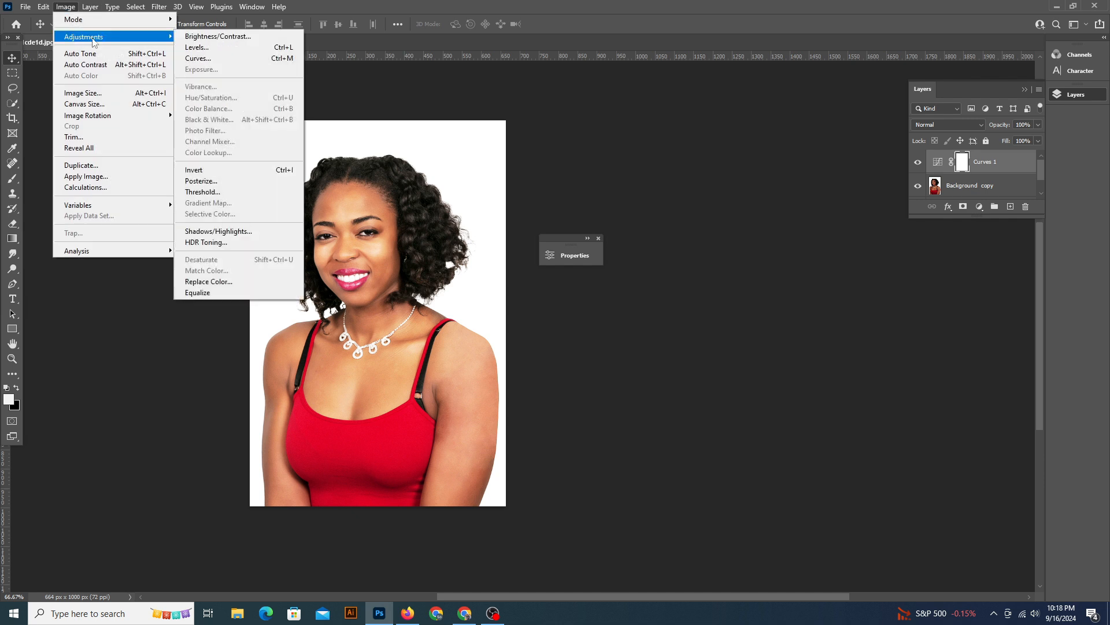
left_click(200, 170)
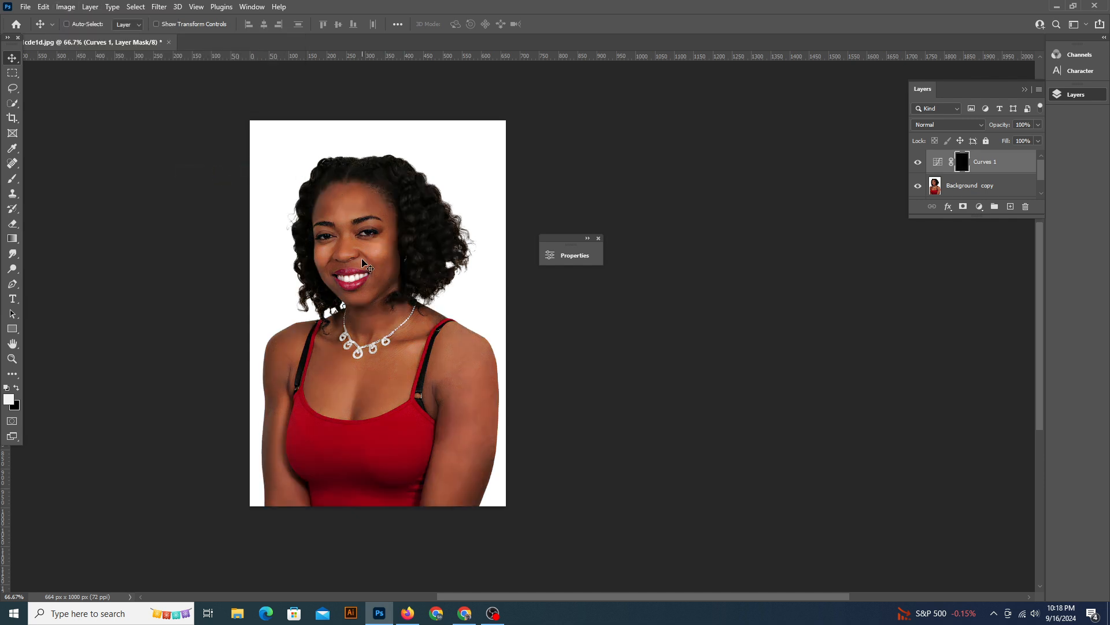
- Select the subject from the Background copy layer and make the Curves 1 layer active again
key("alt+bracketleft")
left_click(135, 7)
left_click(147, 143)
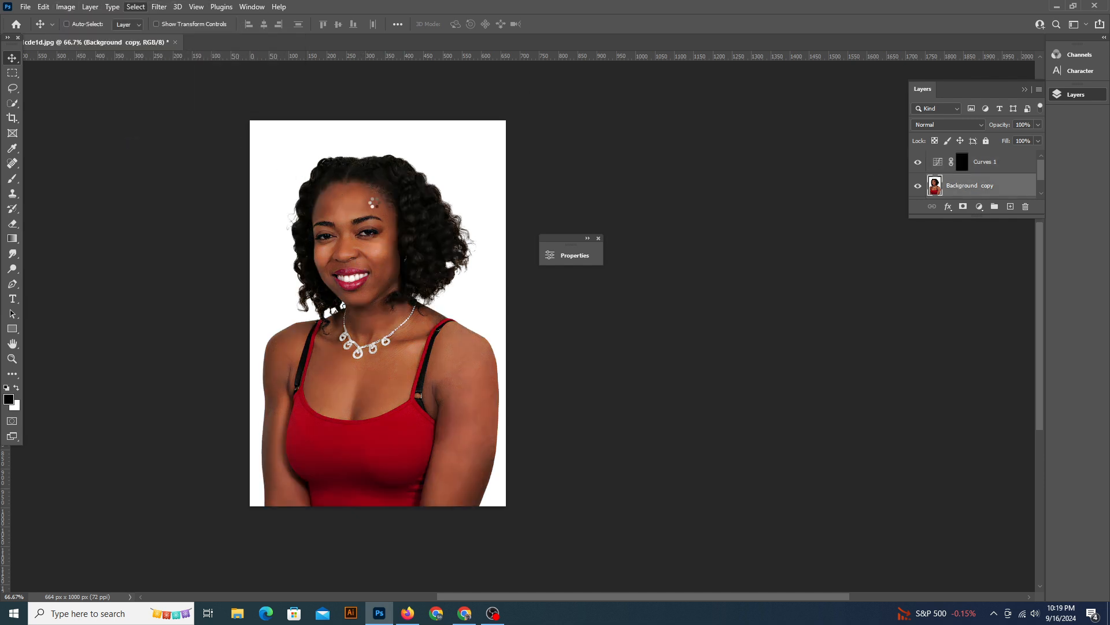
key("alt+bracketright")
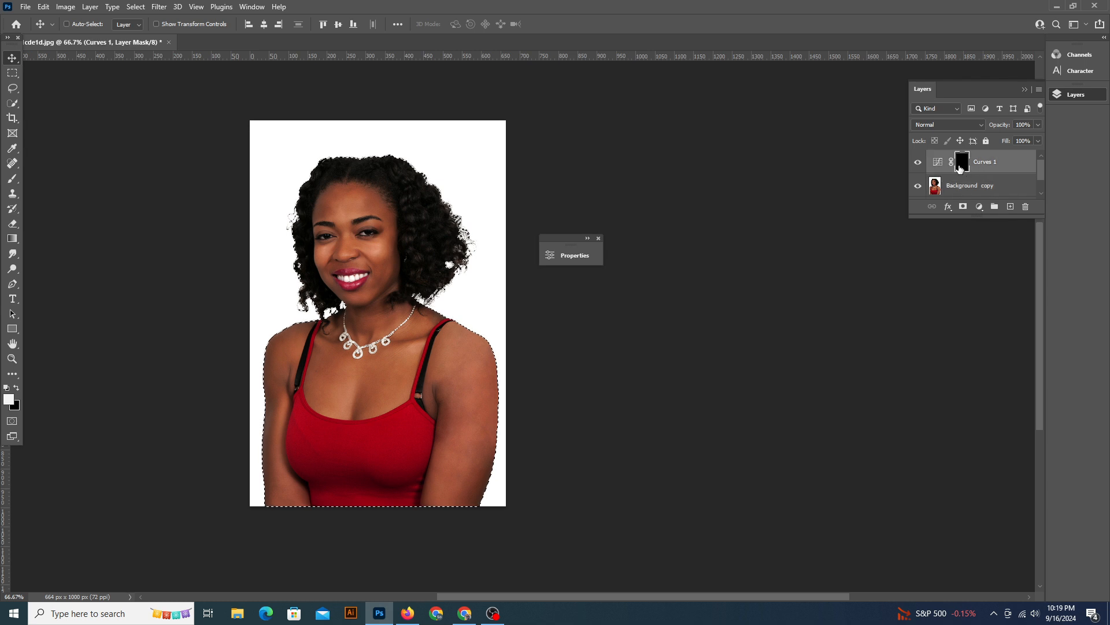
- Choose the soft round brush and paint a first stroke over the upper chest on the Curves 1 mask
left_click(12, 179)
left_click(82, 25)
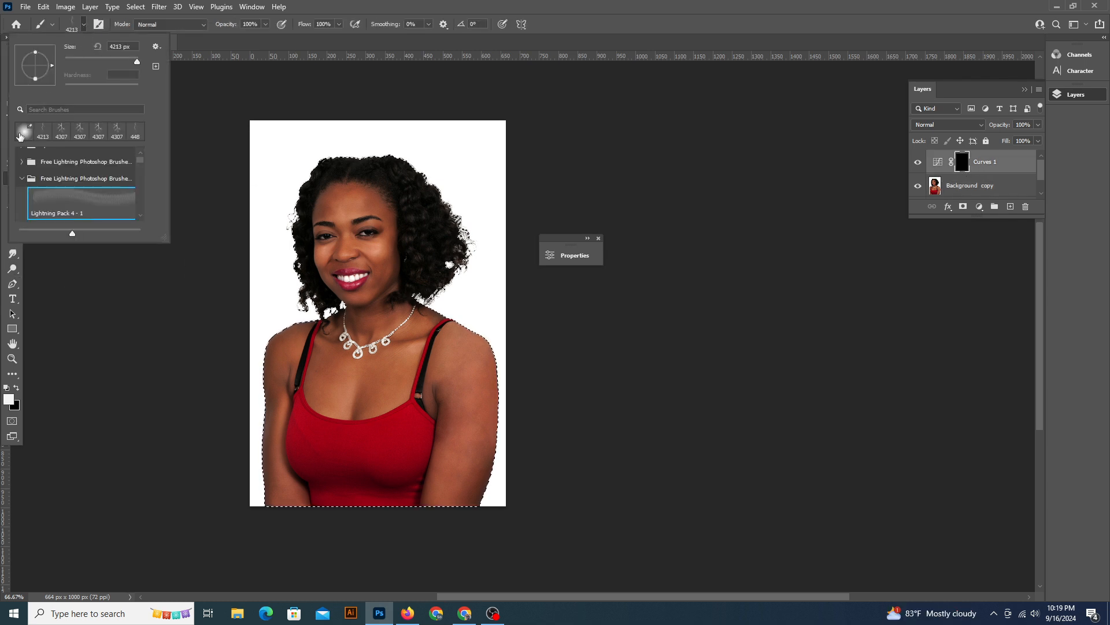
left_click(24, 132)
key("x")
left_click_drag(406, 342, 384, 379)
- Set the Eraser's opacity to 100% and reveal the Curves brightening over the face, neck and chest on the mask
left_click_drag(292, 25, 380, 23)
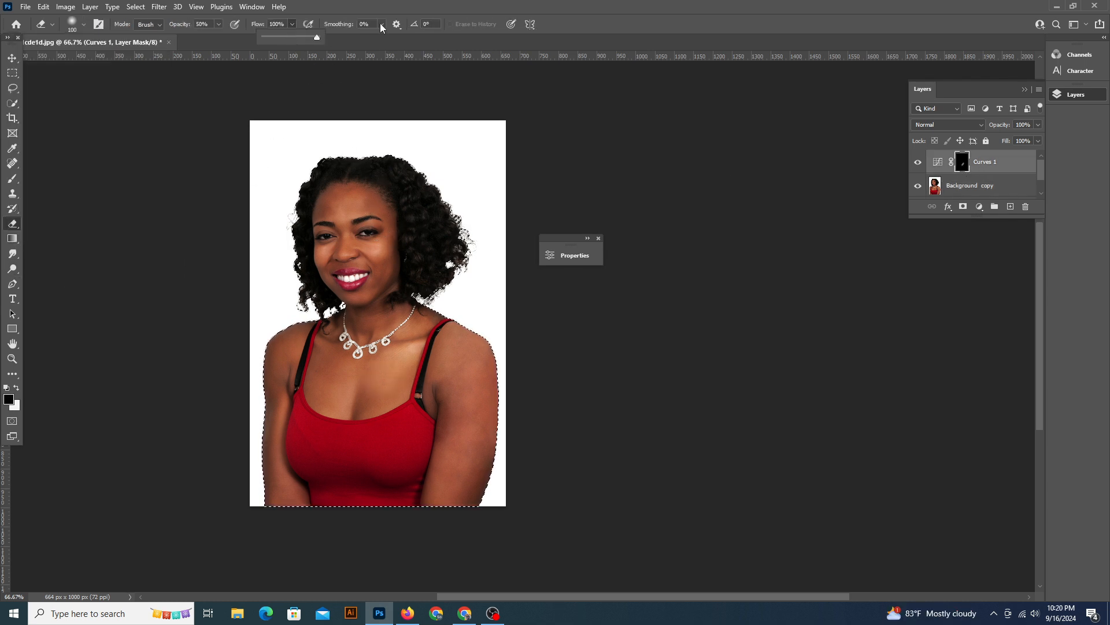
left_click(218, 24)
left_click_drag(218, 37, 249, 38)
mouse_move(358, 319)
left_mouse_down()
mouse_move(358, 358)
mouse_move(379, 393)
mouse_move(338, 397)
mouse_move(718, 203)
left_mouse_up()
key("ctrl+plus")
key("ctrl+plus")
mouse_move(429, 375)
left_mouse_down()
mouse_move(386, 394)
mouse_move(387, 101)
mouse_move(404, 201)
mouse_move(354, 492)
left_mouse_up()
mouse_move(387, 426)
left_mouse_down()
mouse_move(401, 208)
mouse_move(335, 327)
mouse_move(271, 236)
mouse_move(347, 160)
mouse_move(409, 322)
left_mouse_up()
mouse_move(381, 114)
left_mouse_down()
mouse_move(397, 295)
mouse_move(302, 310)
mouse_move(411, 486)
mouse_move(365, 144)
left_mouse_up()
mouse_move(442, 300)
left_mouse_down()
mouse_move(512, 261)
mouse_move(529, 292)
left_mouse_up()
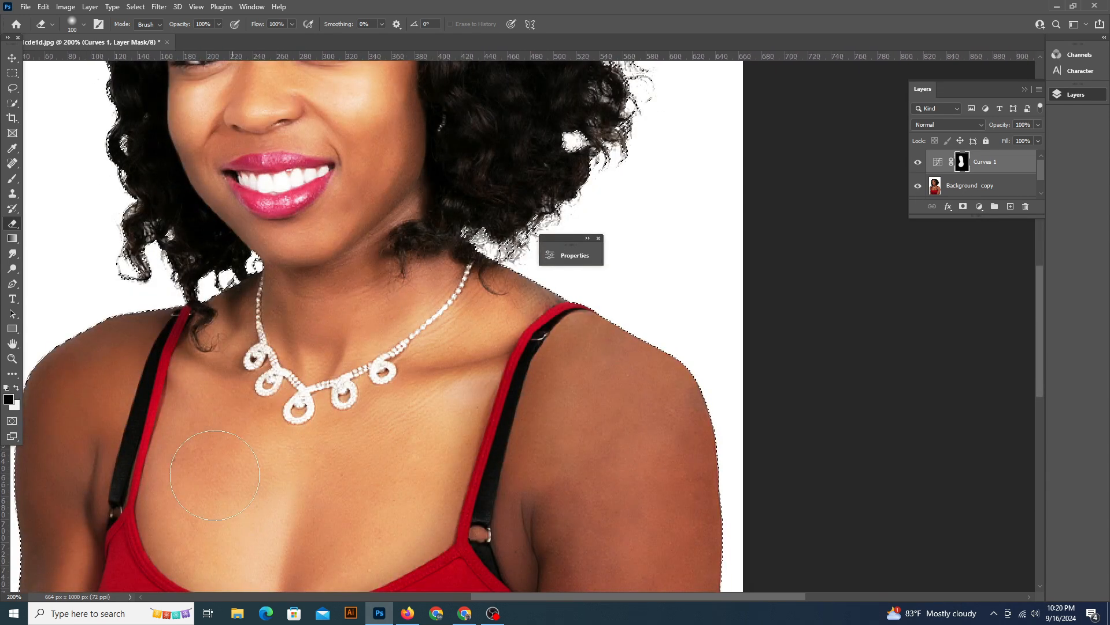
- Reveal the Curves brightening over both shoulders and arms and the remaining chest skin on the mask
mouse_move(594, 513)
left_mouse_down()
mouse_move(449, 347)
mouse_move(428, 260)
mouse_move(394, 369)
mouse_move(471, 513)
mouse_move(535, 323)
left_mouse_up()
left_click_drag(469, 503, 453, 155)
mouse_move(454, 216)
left_mouse_down()
mouse_move(382, 322)
mouse_move(439, 250)
mouse_move(439, 559)
left_mouse_up()
left_click_drag(332, 388, 675, 480)
mouse_move(269, 394)
left_mouse_down()
mouse_move(248, 297)
mouse_move(212, 522)
mouse_move(261, 270)
left_mouse_up()
left_click_drag(217, 511, 256, 201)
mouse_move(256, 202)
left_mouse_down()
mouse_move(315, 439)
mouse_move(258, 419)
mouse_move(243, 295)
left_mouse_up()
scroll(268, 352, "up", 5)
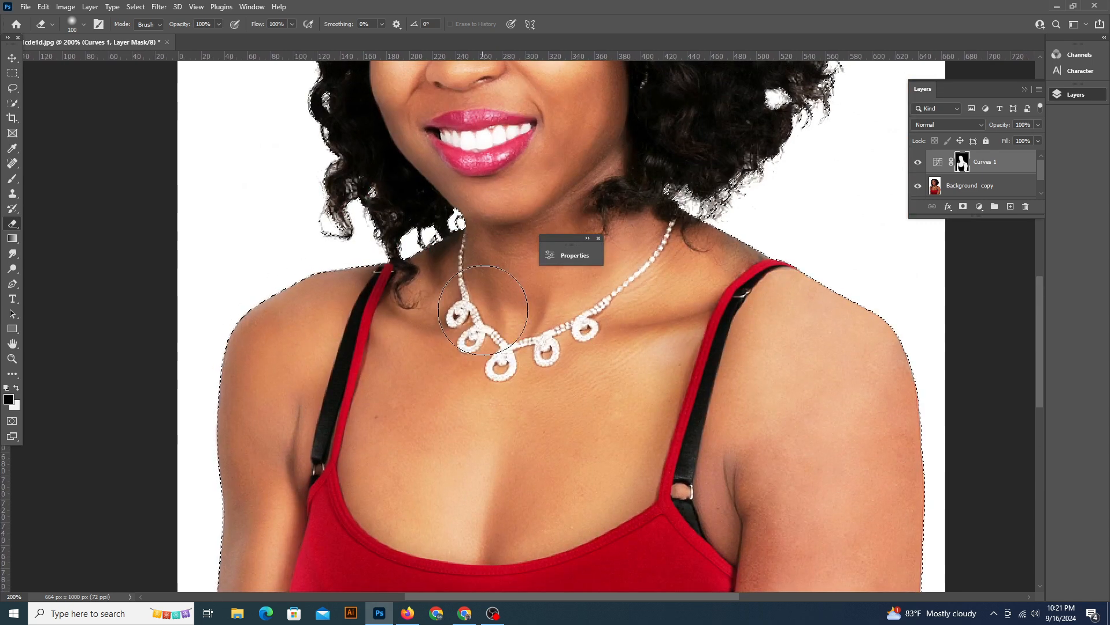
scroll(544, 157, "up", 3)
scroll(481, 463, "down", 1)
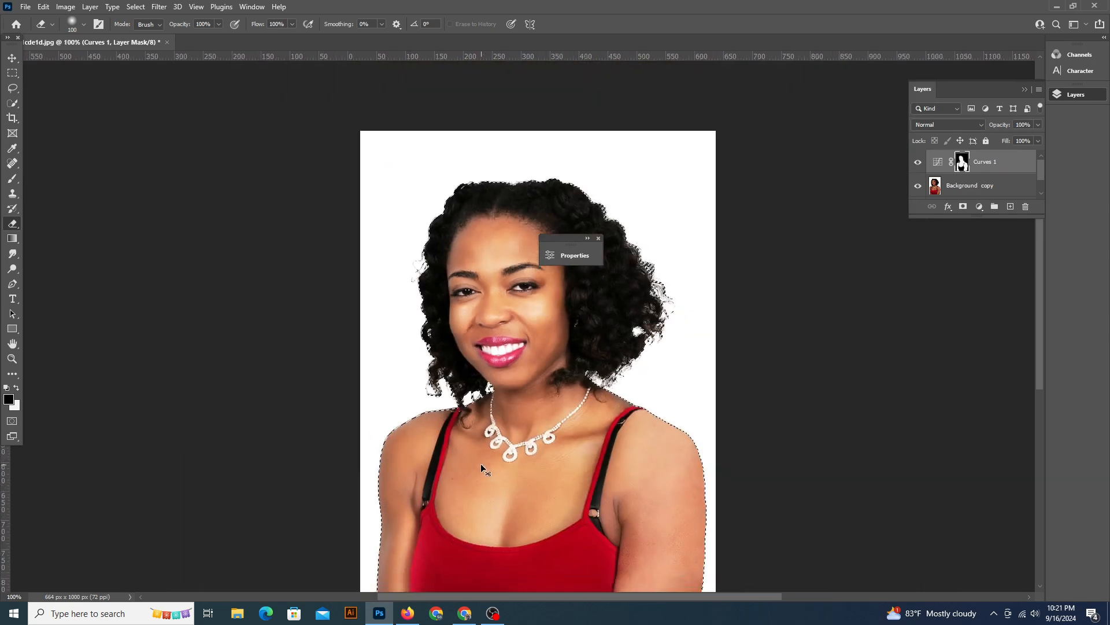
key("ctrl+plus")
left_click_drag(480, 463, 345, 285)
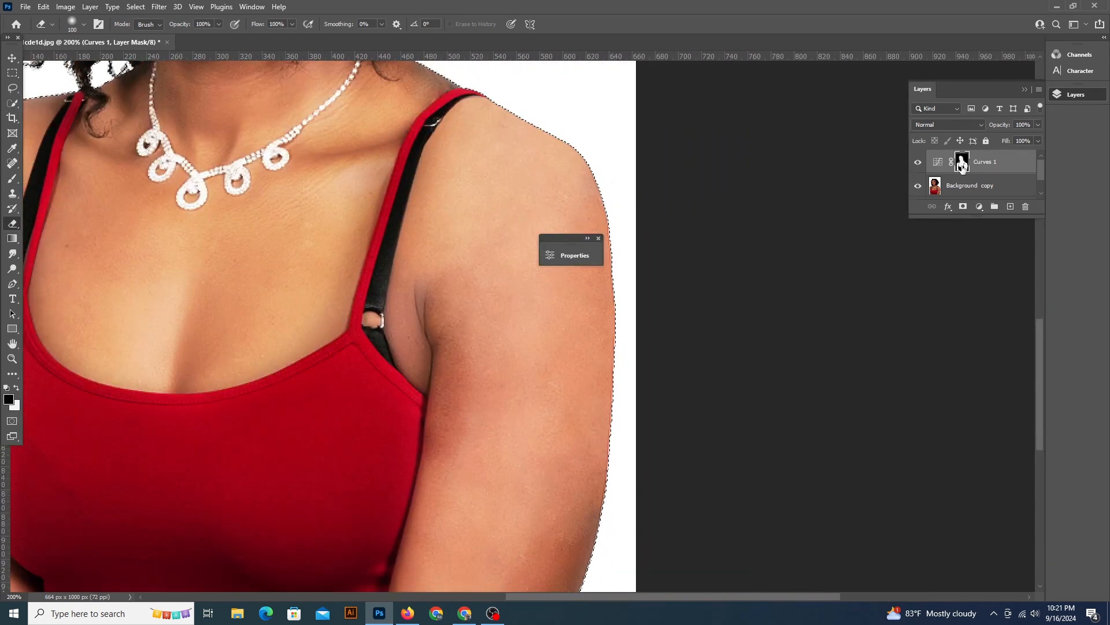
- Swap the mask colors, shrink the eraser to 25 px and remove the brightening along the straps on the image's right side
left_click(16, 388)
left_click_drag(326, 345, 300, 426)
key("bracketleft")
key("bracketleft")
key("bracketleft")
key("bracketleft")
key("bracketleft")
key("bracketleft")
key("bracketleft")
key("bracketleft")
key("bracketleft")
key("bracketleft")
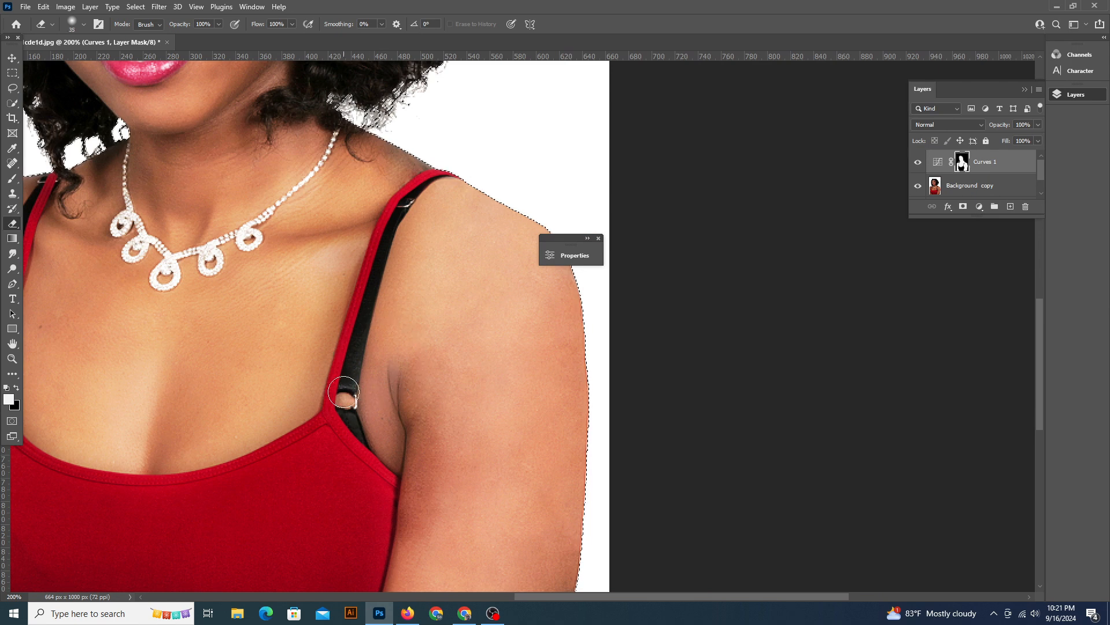
mouse_move(361, 307)
left_mouse_down()
mouse_move(382, 233)
mouse_move(457, 176)
left_mouse_up()
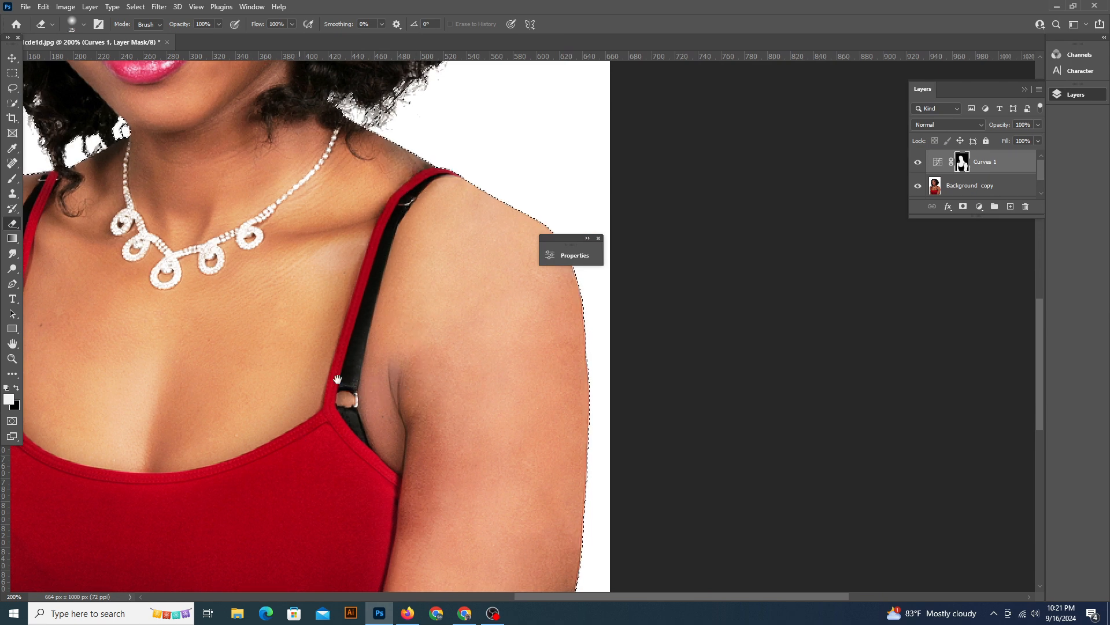
- Reduce the eraser to 15 px and remove the brightening along the straps on the image's left side
left_click_drag(52, 442, 275, 367)
key("bracketleft")
key("bracketleft")
left_click_drag(264, 119, 242, 193)
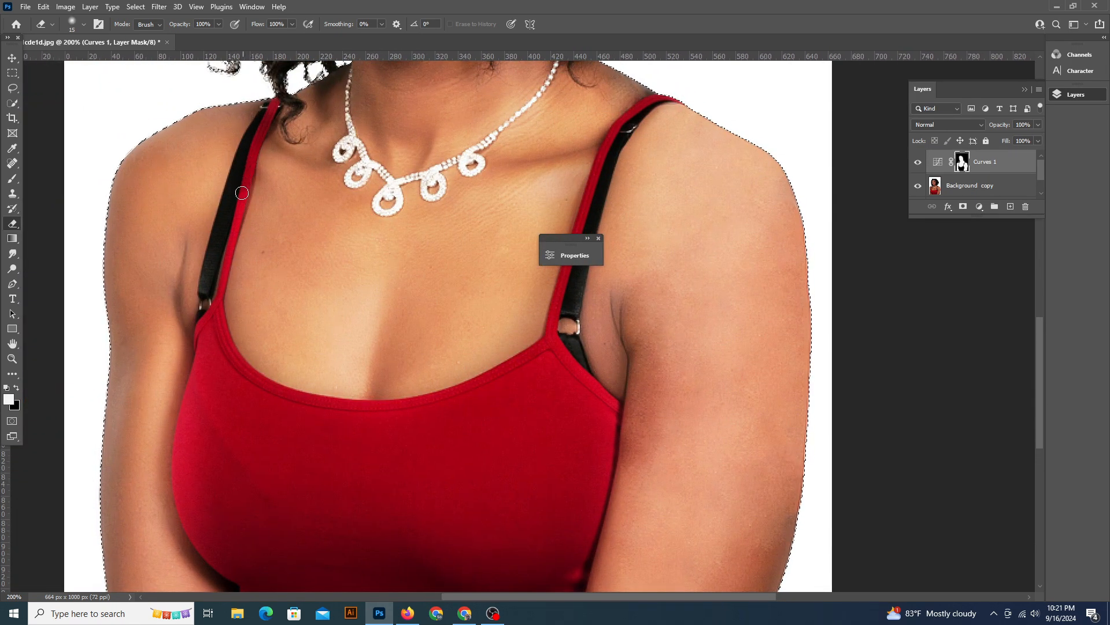
- Enlarge the eraser to 30 px, clean the brightening off the red top's edges and clear the selection
key("bracketright")
key("bracketright")
key("bracketright")
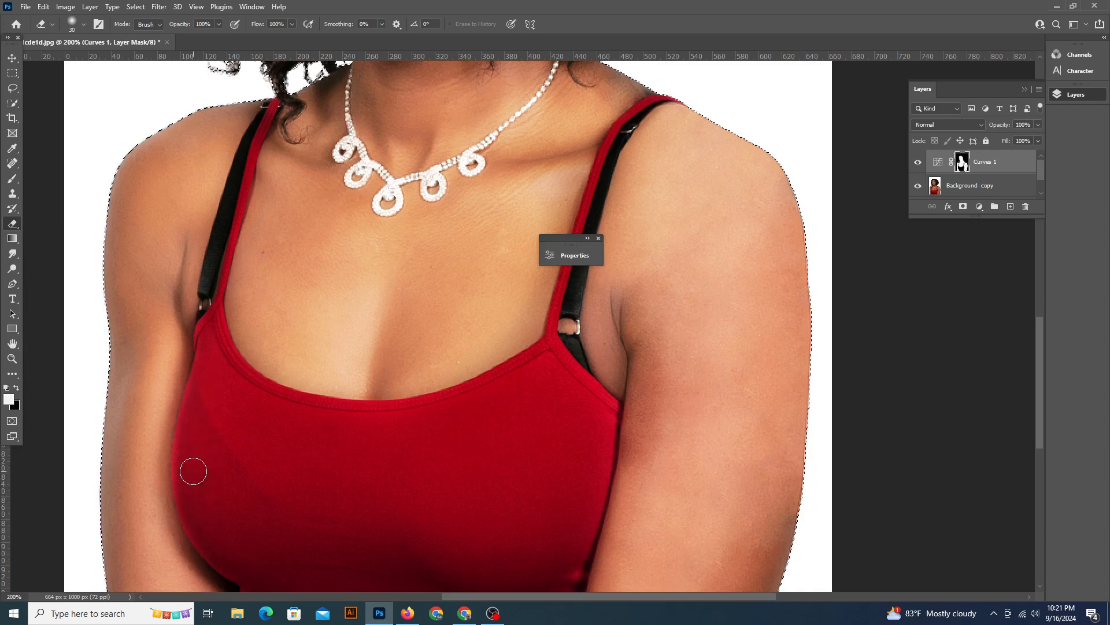
key("ctrl+minus")
key("ctrl+minus")
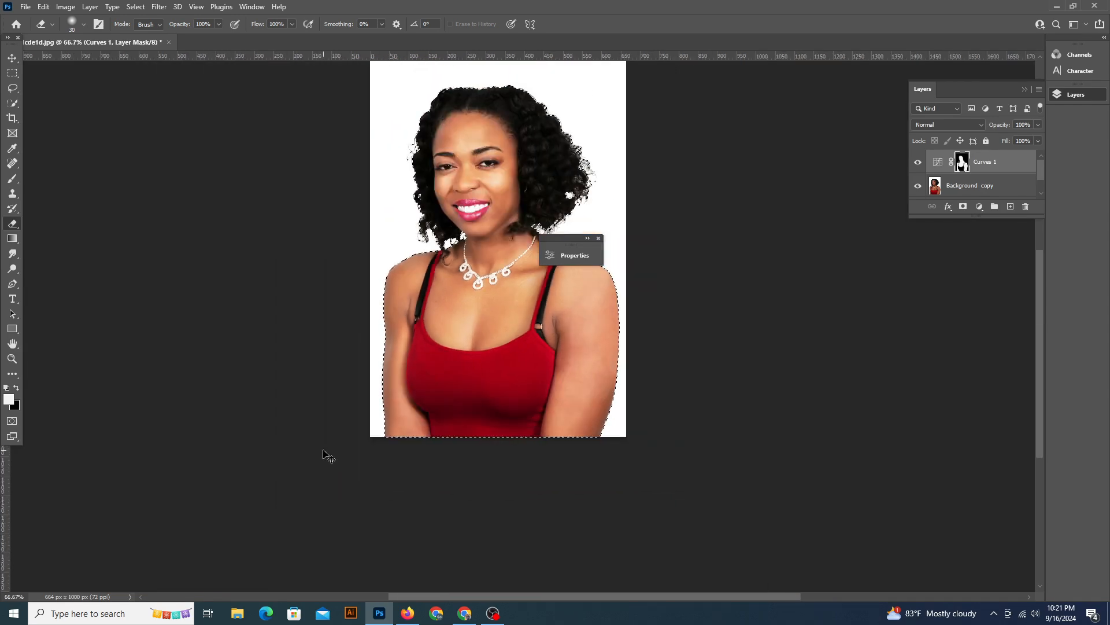
left_click_drag(473, 338, 302, 389)
- Add a Hue/Saturation adjustment layer above Curves 1 with saturation +10 and hue +1
left_click(990, 169)
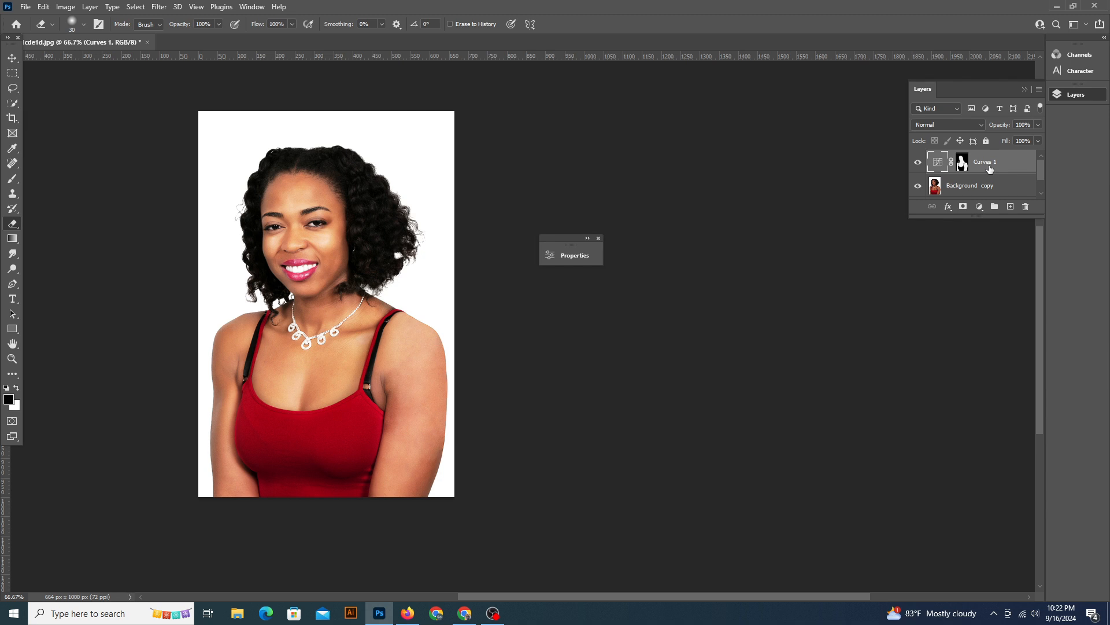
left_click(979, 207)
left_click(995, 310)
key("ctrl+plus")
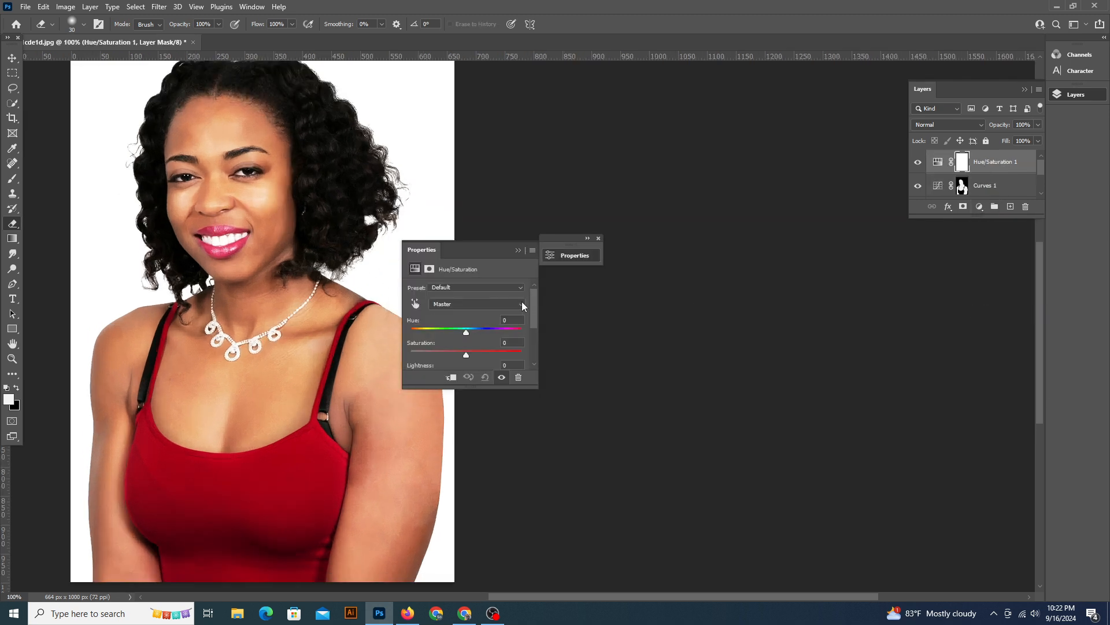
mouse_move(467, 352)
left_mouse_down()
mouse_move(454, 331)
mouse_move(467, 334)
left_mouse_up()
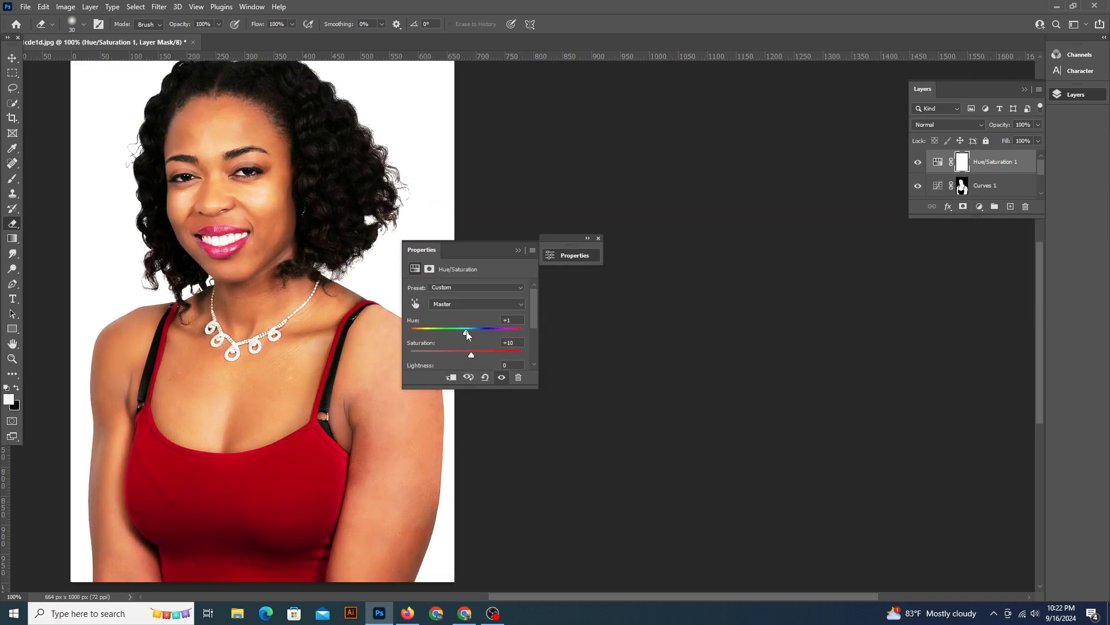
left_click(521, 253)
key("ctrl+minus")
left_click_drag(375, 331, 343, 324)
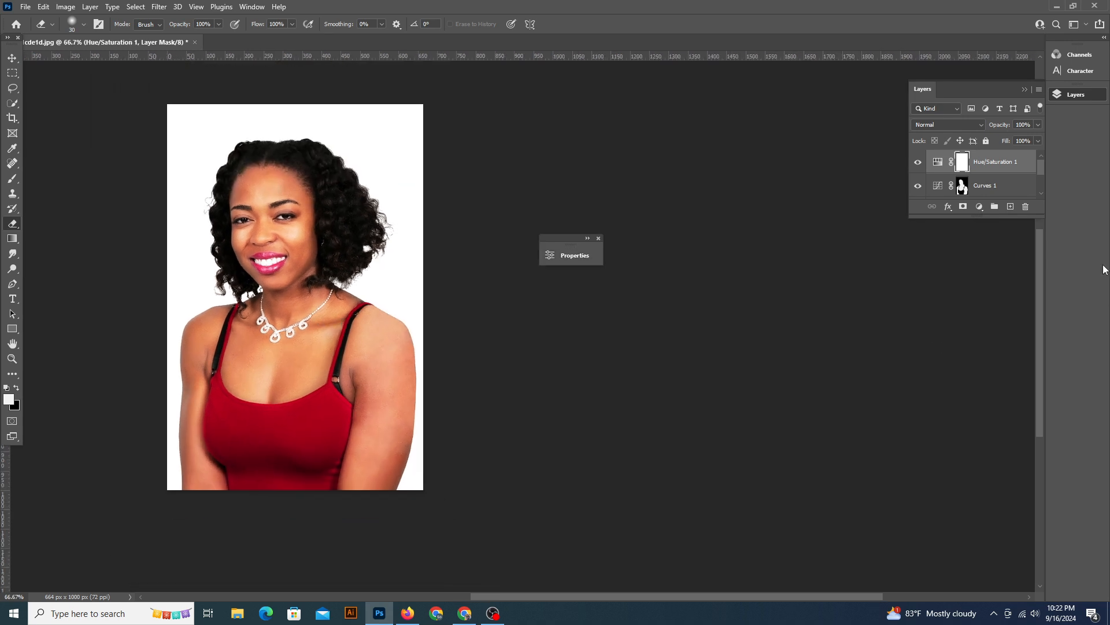
- Stamp all visible layers into a new top layer and open it in the Camera Raw Filter
key("ctrl+alt+shift+e")
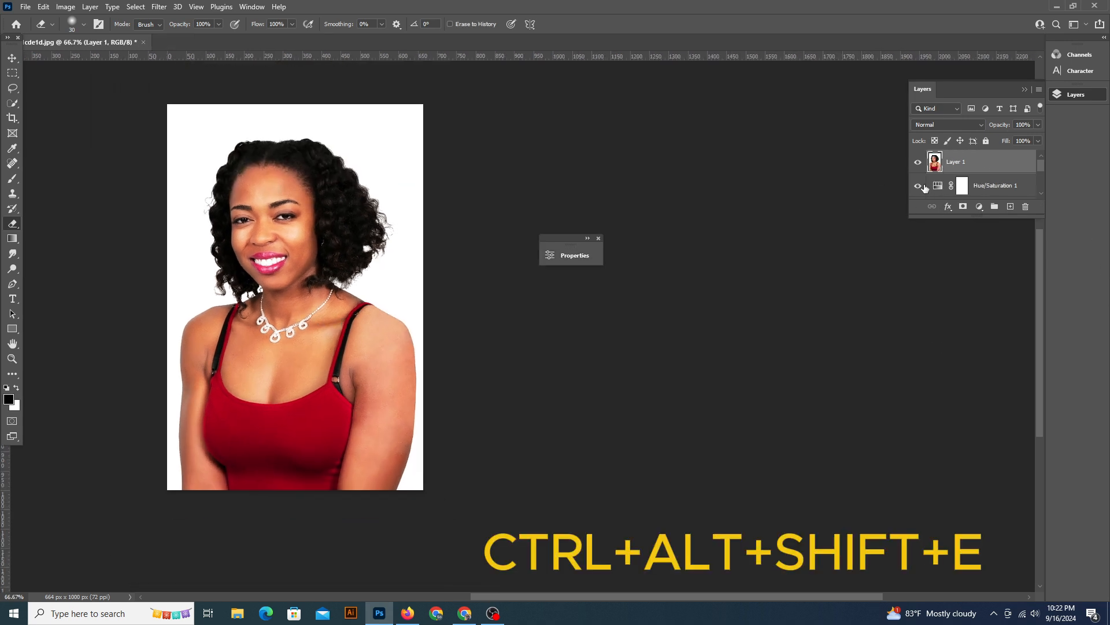
left_click(133, 8)
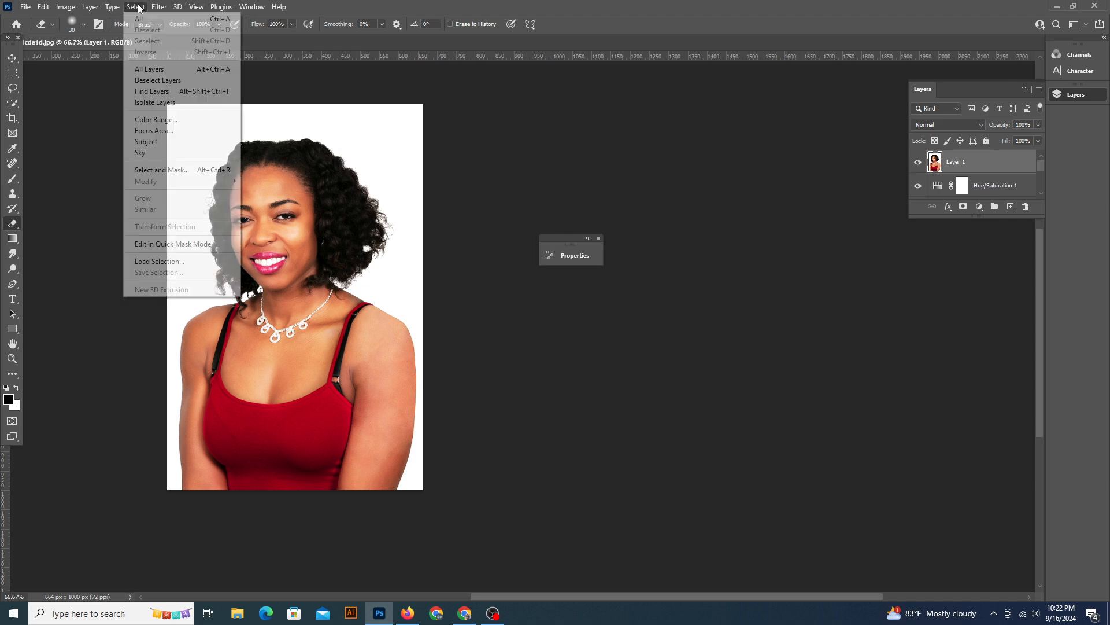
left_click(124, 7)
left_click(161, 7)
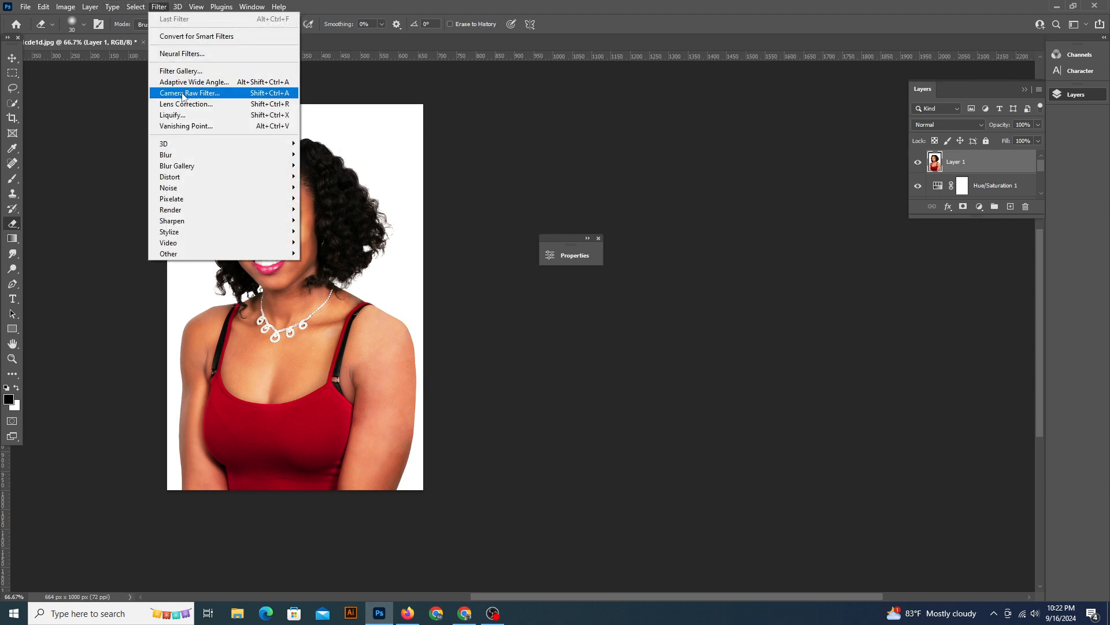
left_click(180, 93)
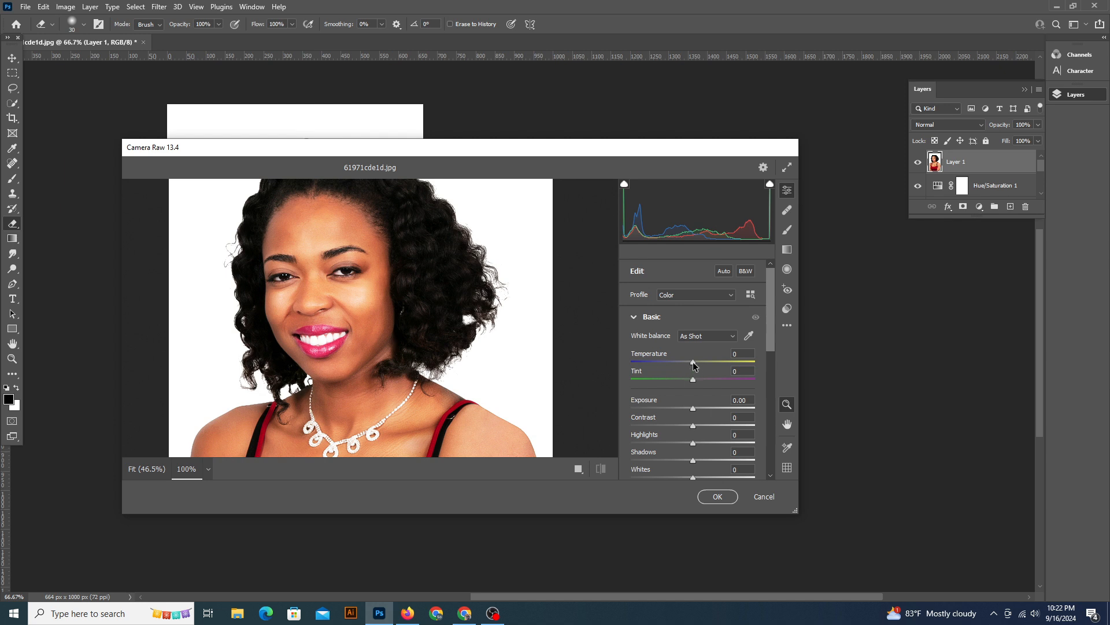
- Lower the tint, set contrast -39, highlights -16 and shadows -33, raise the vibrance slightly and apply the Camera Raw filter
left_click_drag(694, 364, 674, 434)
double_click(727, 404)
scroll(683, 430, "down", 1)
scroll(677, 435, "down", 3)
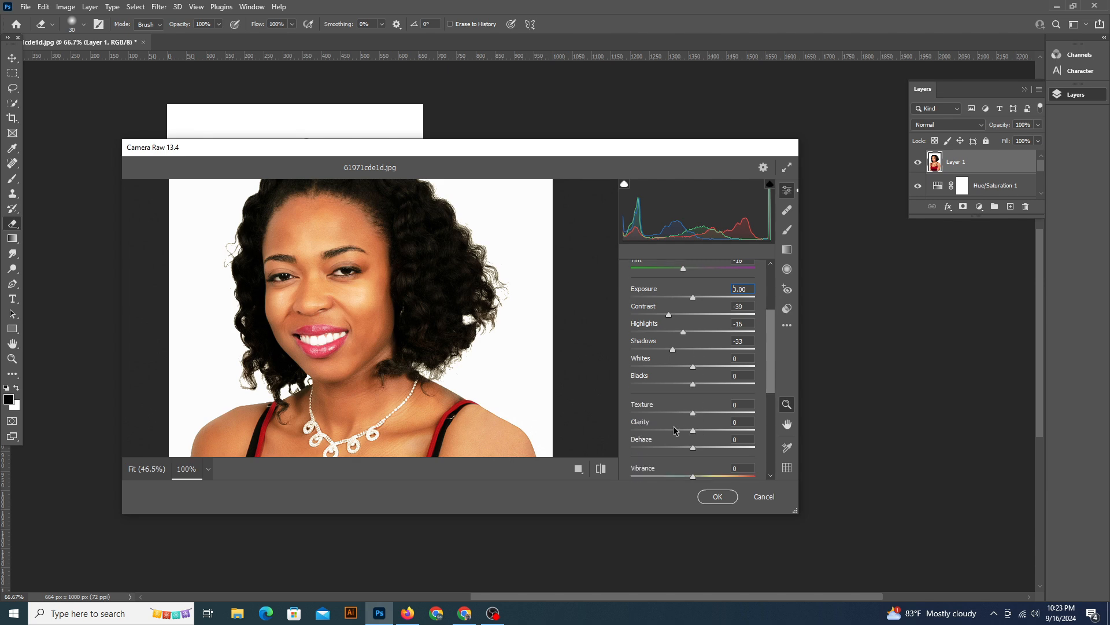
left_click_drag(692, 477, 706, 475)
left_click(717, 497)
- Brighten the midtones of Layer 1 with a Curves adjustment from input 100 to output 134
key("ctrl+minus")
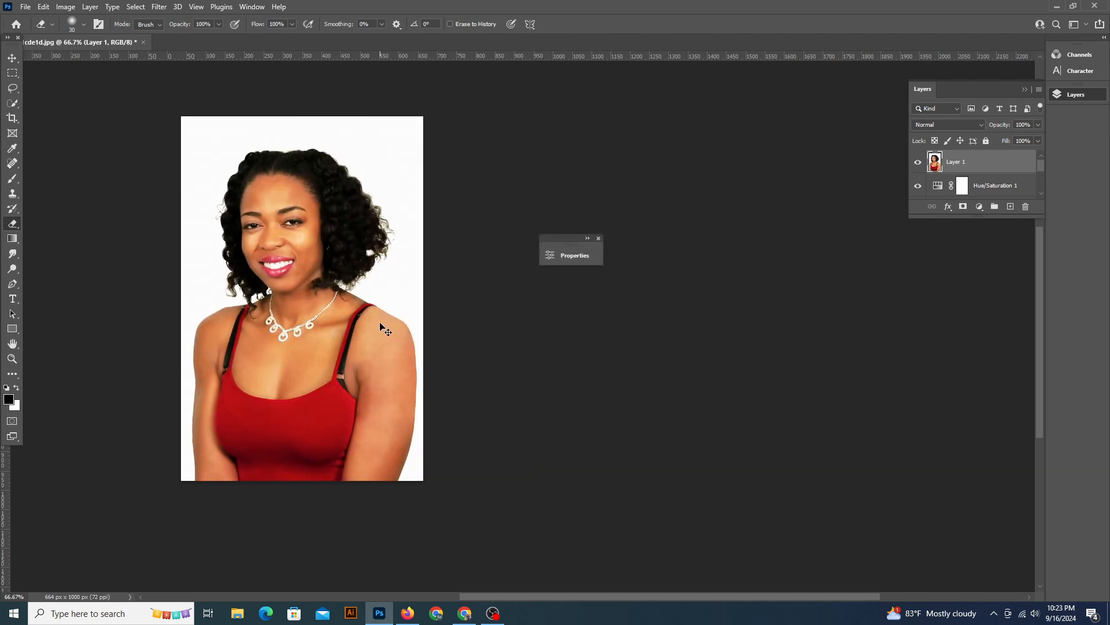
left_click_drag(327, 296, 334, 331)
key("ctrl+plus")
key("ctrl+plus")
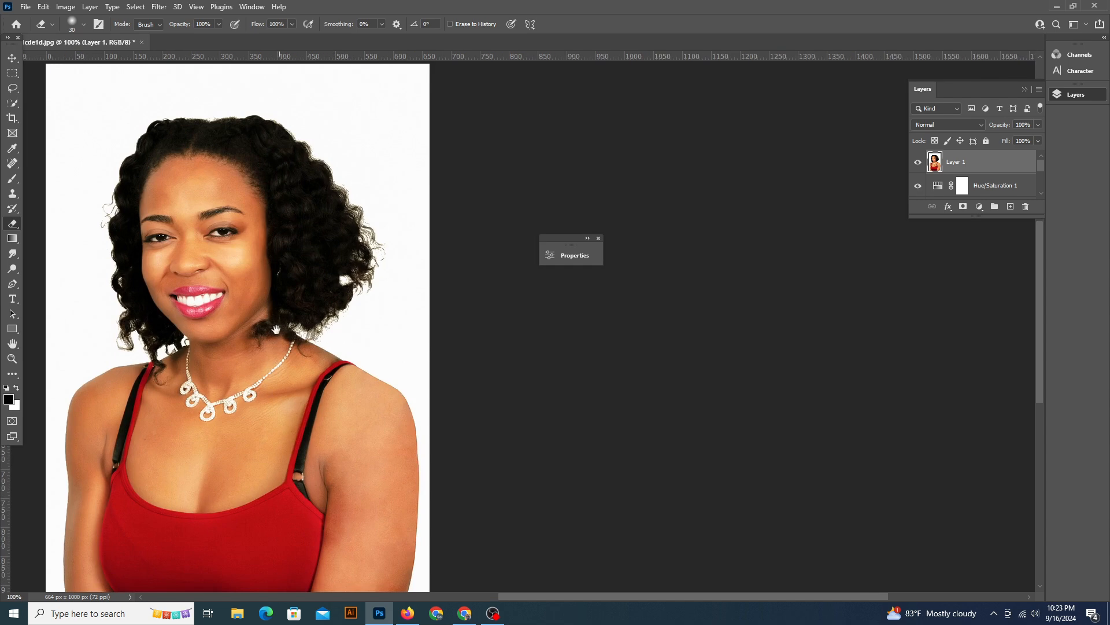
key("ctrl+plus")
key("ctrl+m")
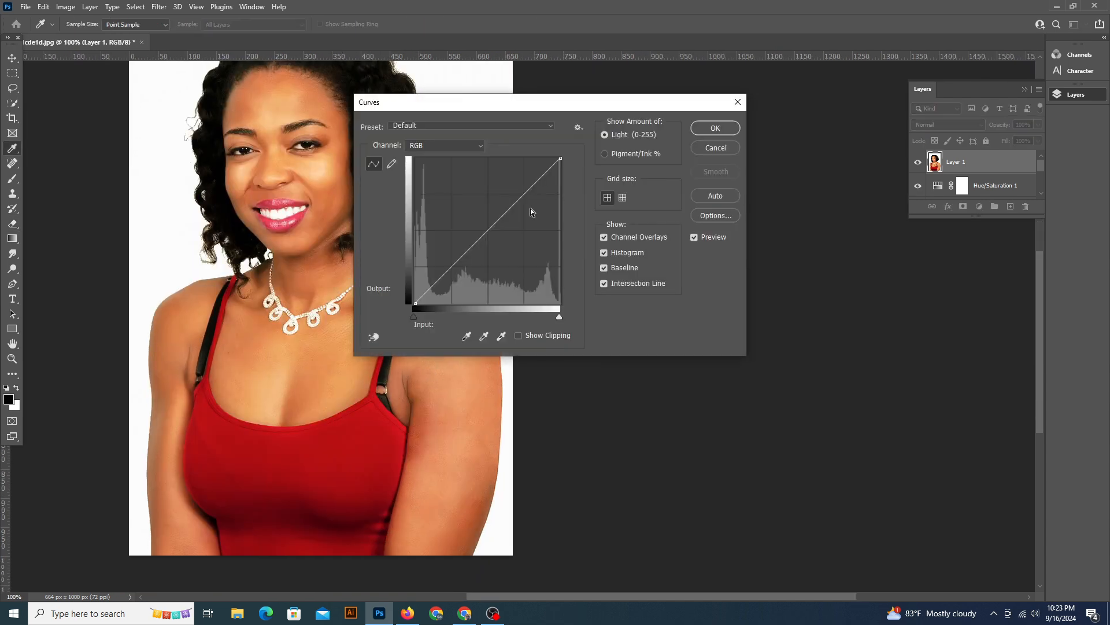
left_click_drag(491, 100, 634, 258)
left_click_drag(623, 387, 614, 382)
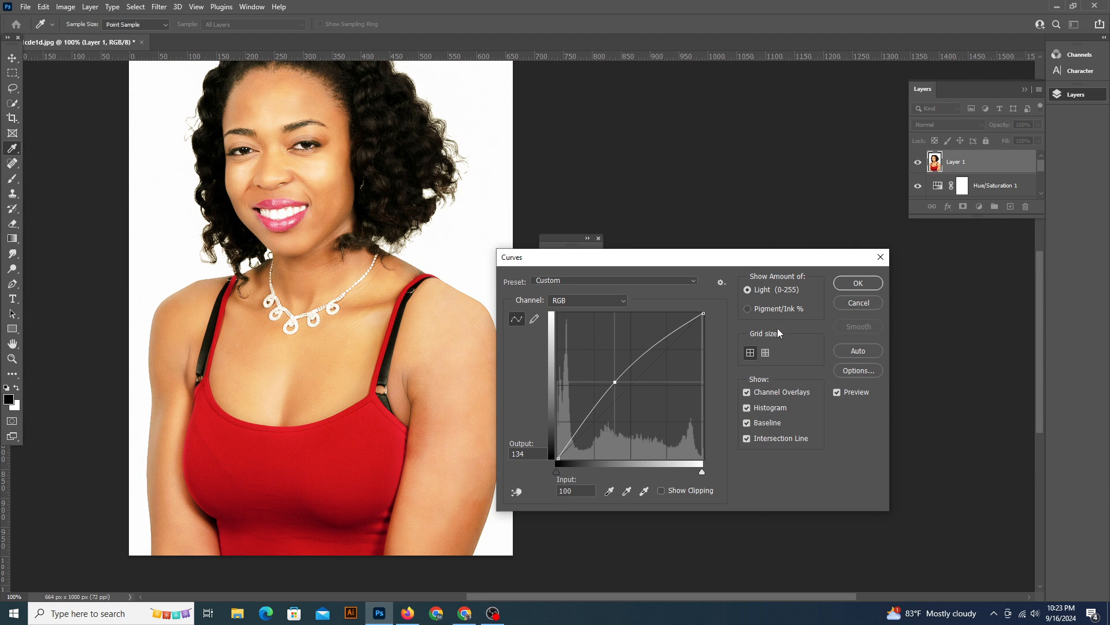
left_click(844, 284)
- Add a Solid Color fill layer in light red (#ff4646) above Layer 1
key("space")
mouse_move(353, 307)
left_mouse_down()
mouse_move(388, 388)
mouse_move(373, 354)
left_mouse_up()
mouse_move(371, 445)
left_mouse_down()
mouse_move(359, 343)
mouse_move(357, 366)
left_mouse_up()
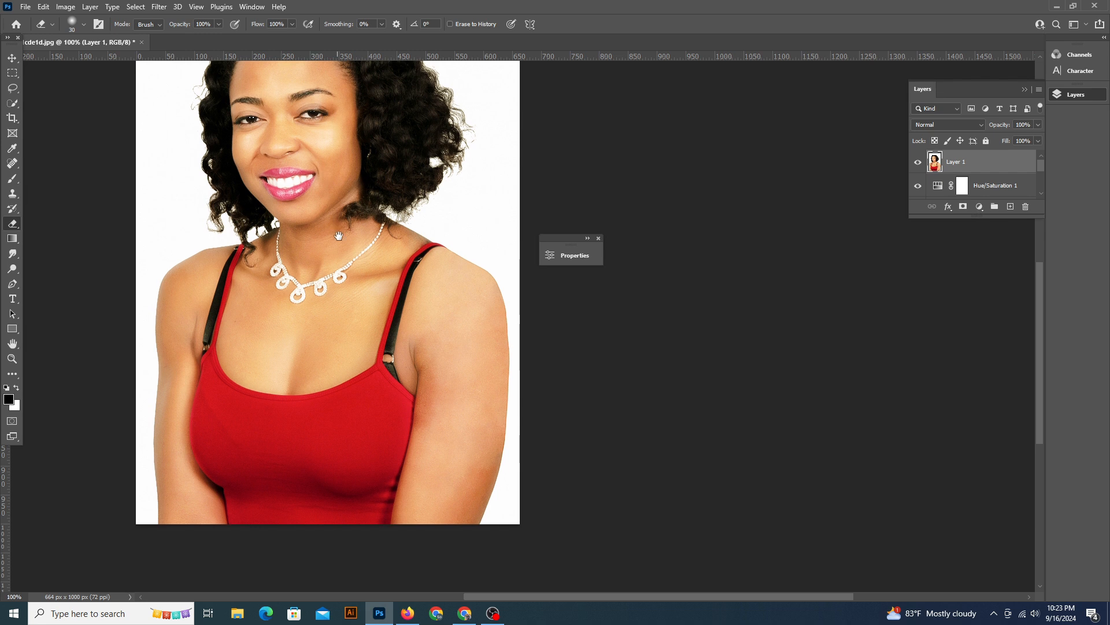
key("space")
left_click_drag(332, 220, 343, 279)
left_click(979, 207)
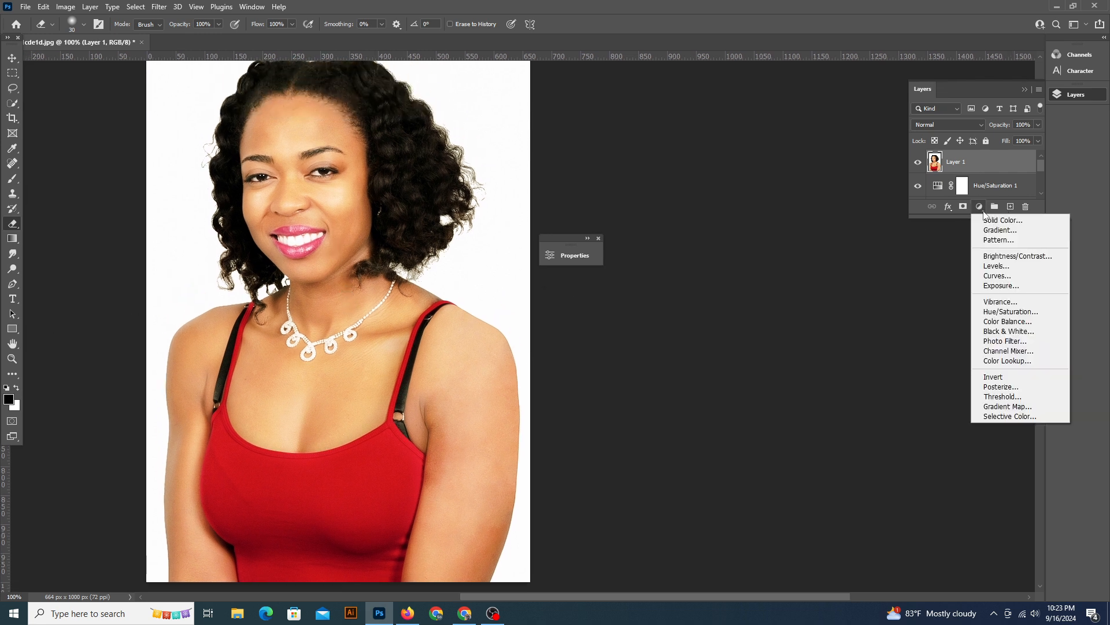
left_click(920, 213)
left_click(979, 206)
left_click(993, 221)
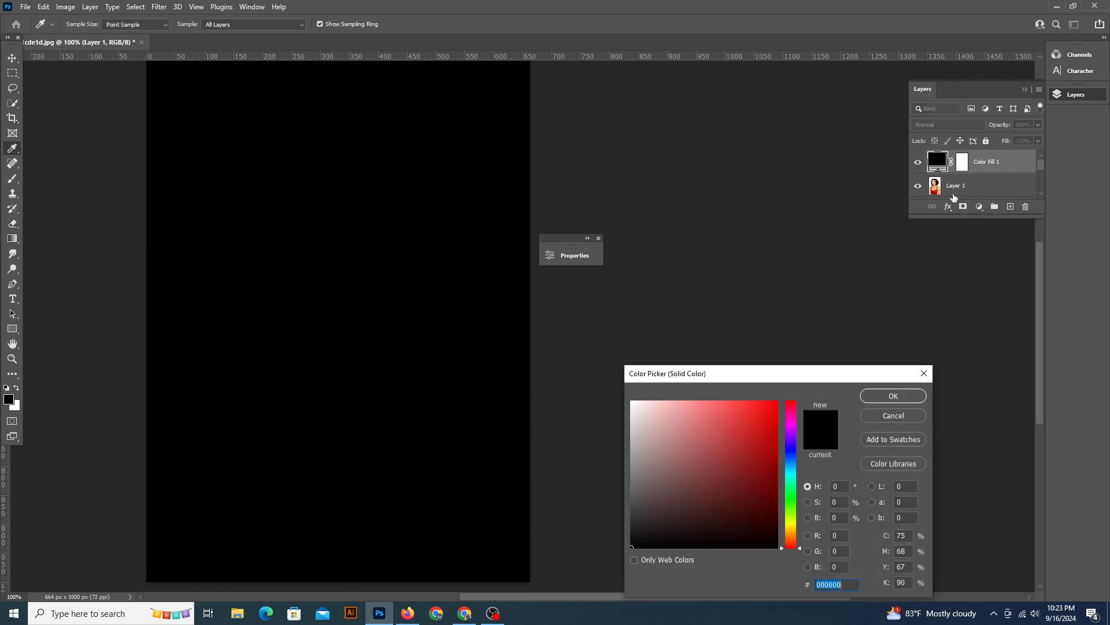
left_click_drag(766, 416, 735, 395)
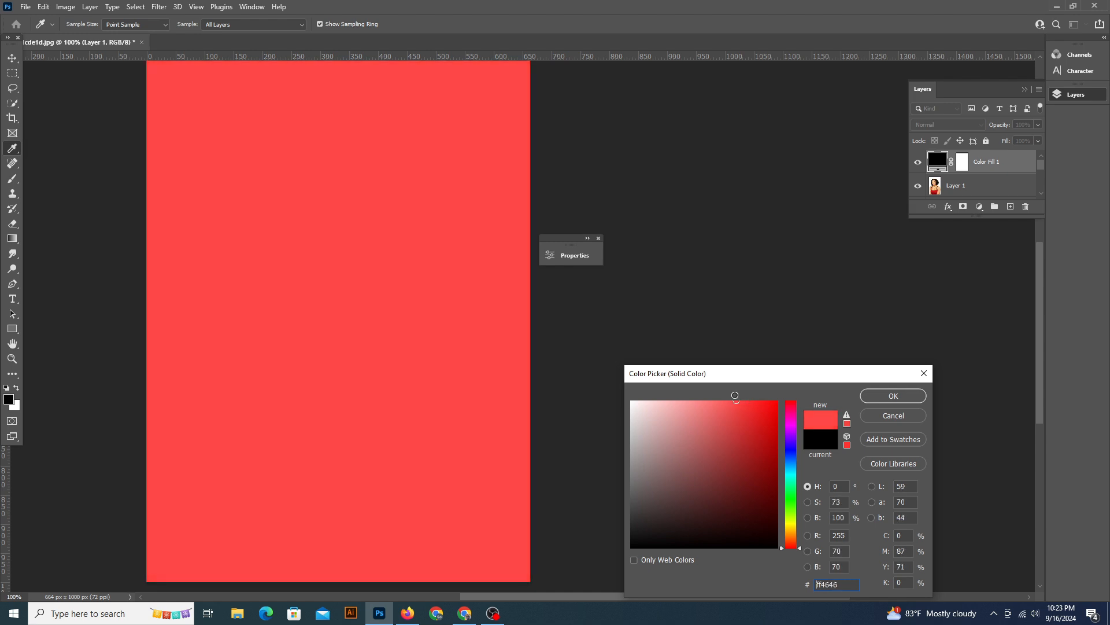
left_click(894, 396)
- Move the color fill layer below Layer 1 and change its color to a deeper red
key("e")
left_click_drag(972, 169, 990, 198)
double_click(938, 185)
left_click(764, 422)
left_click(893, 396)
- Set the red fill layer to Multiply with its mask inverted to black and place it above Layer 1
left_click(977, 126)
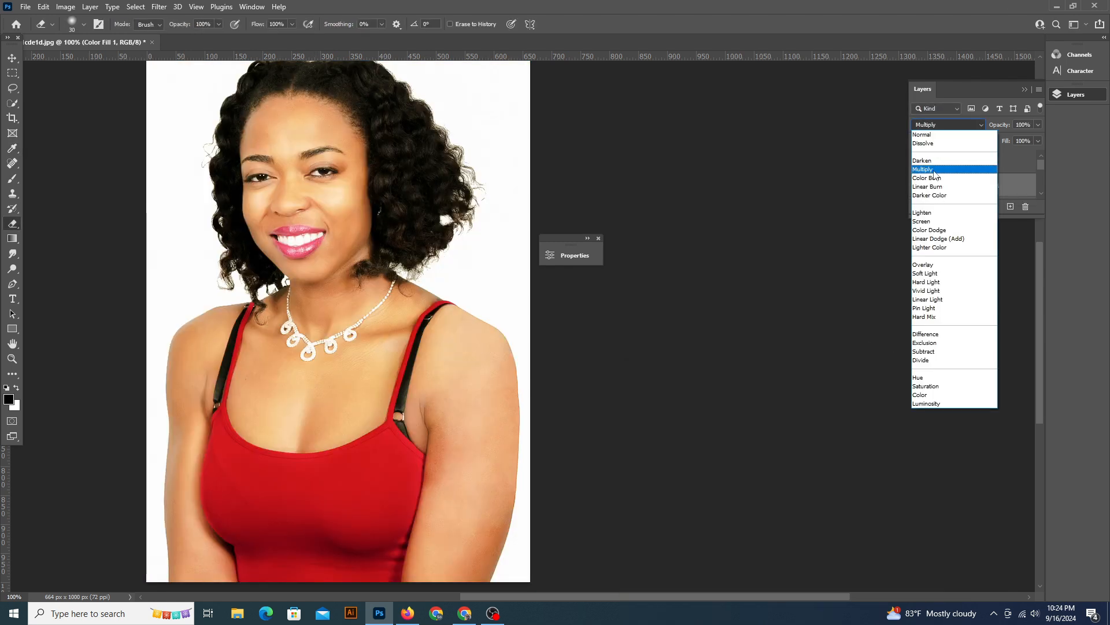
left_click(935, 172)
left_click(962, 186)
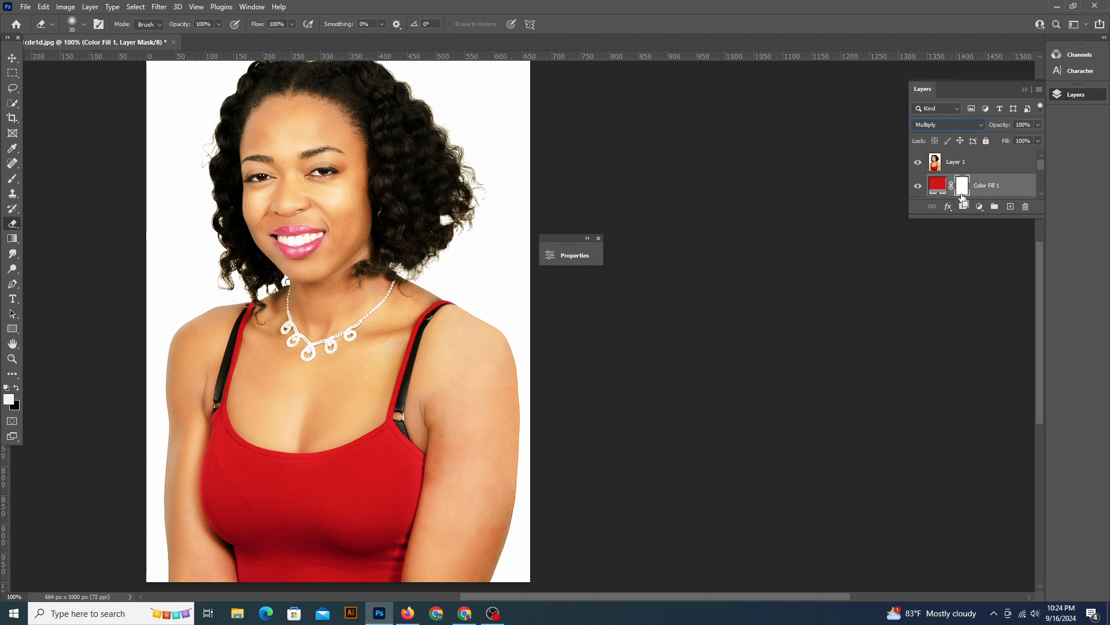
key("ctrl+plus")
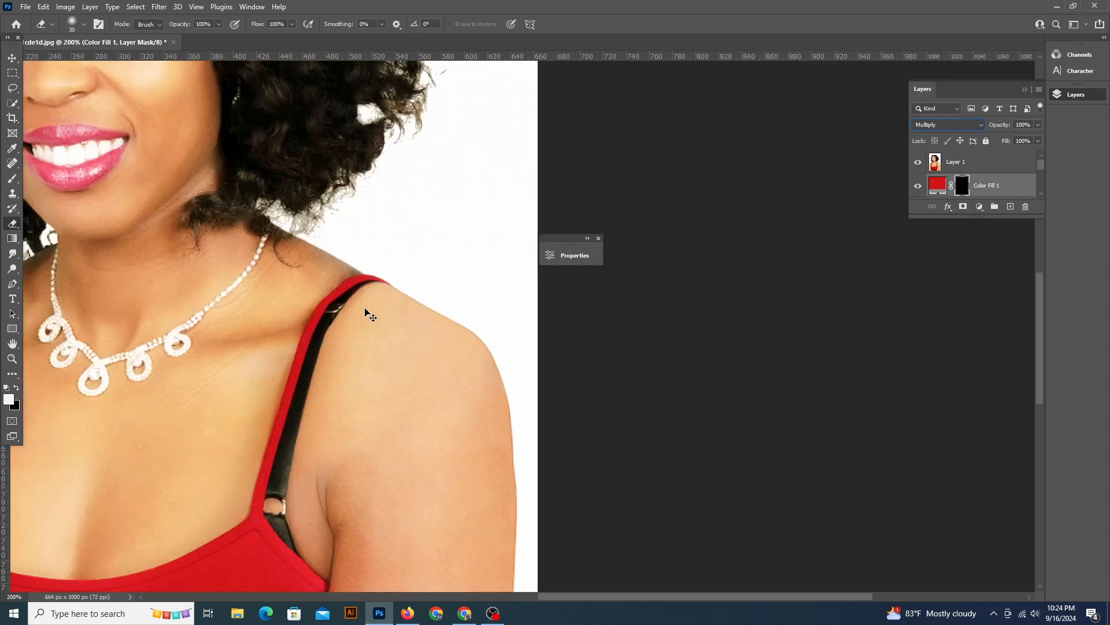
left_click_drag(939, 185, 940, 162)
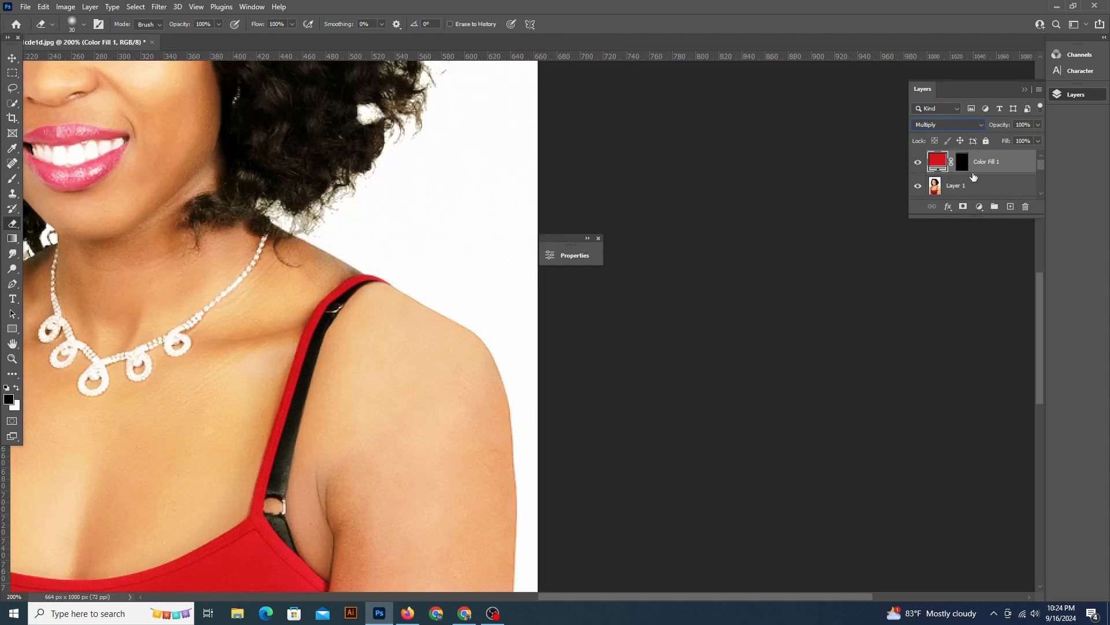
- Reveal the red fill over the lower lip by working on its mask with a soft 10 px eraser
left_click_drag(96, 214, 292, 370)
key("ctrl+plus")
key("ctrl+plus")
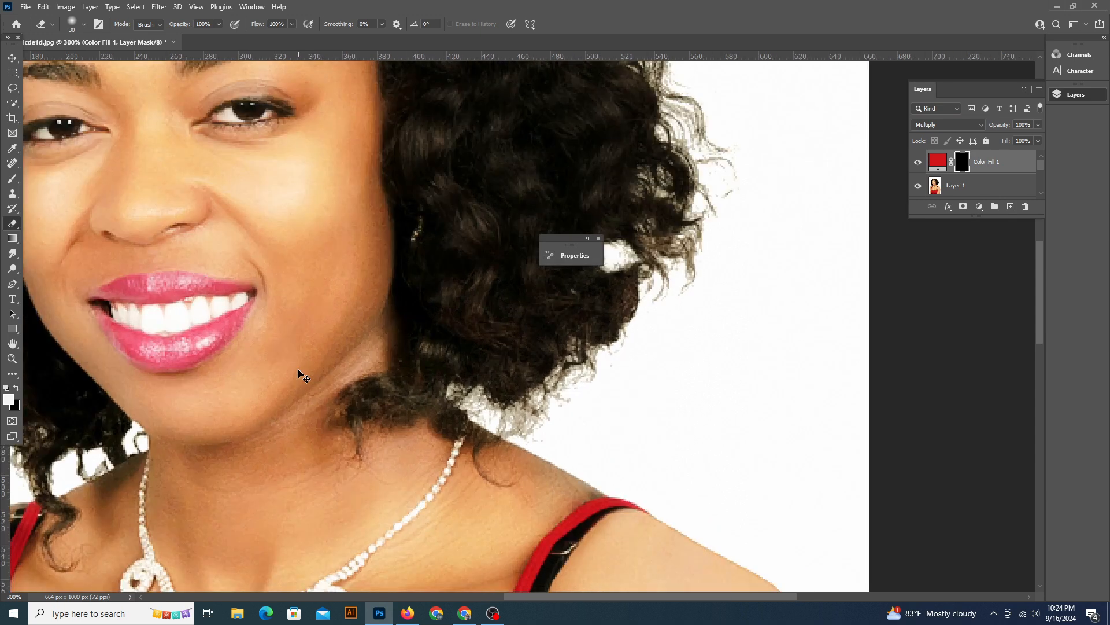
scroll(276, 380, "left", 4)
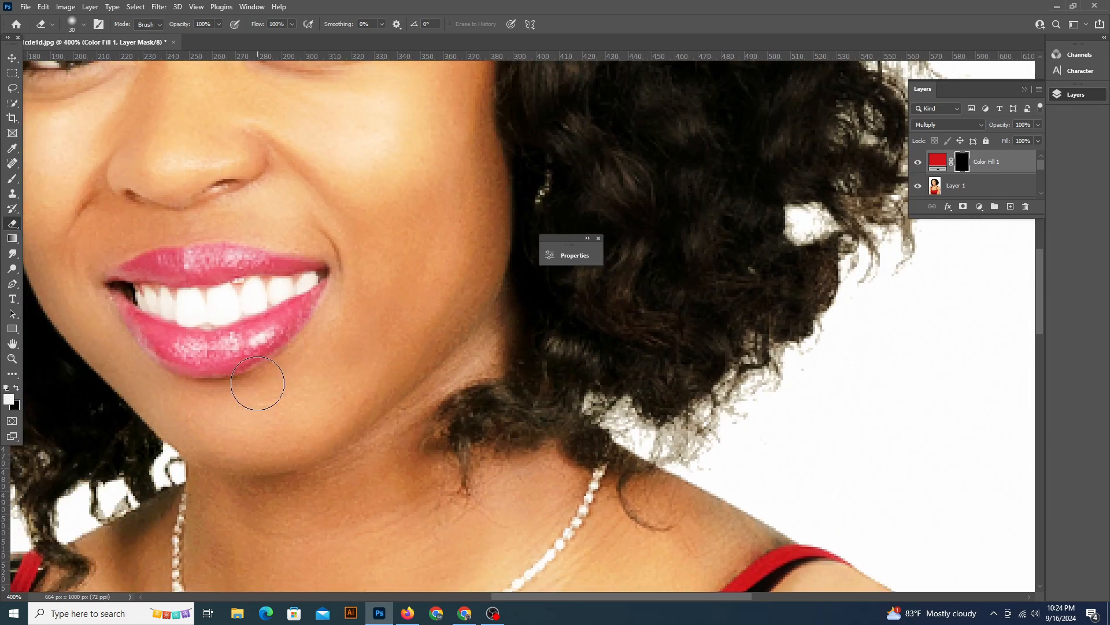
left_click(84, 24)
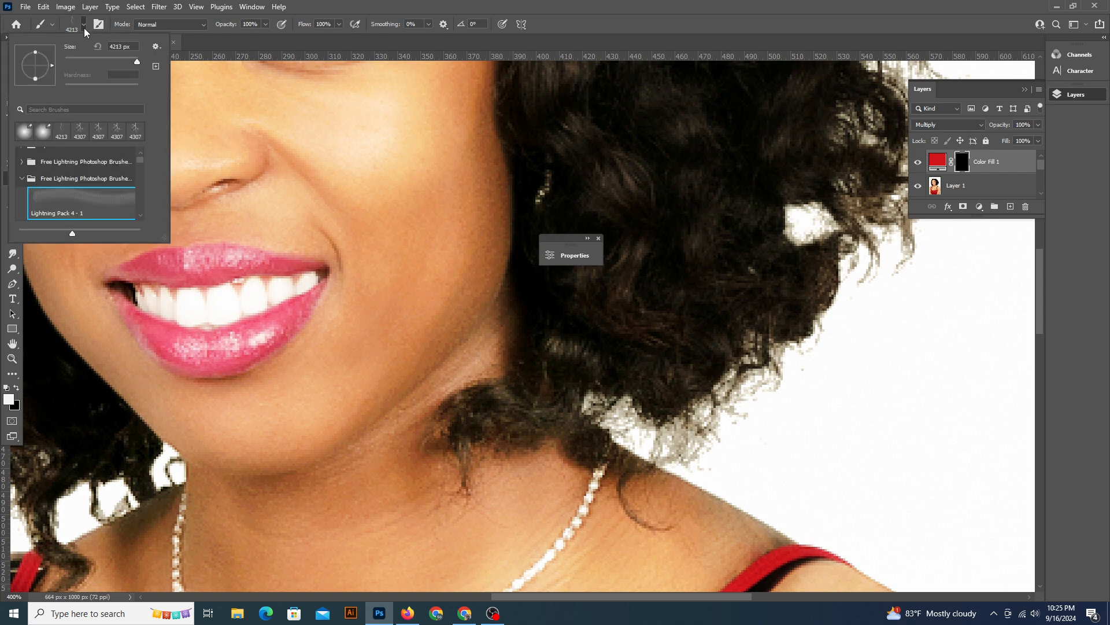
left_click(24, 131)
left_click(196, 345)
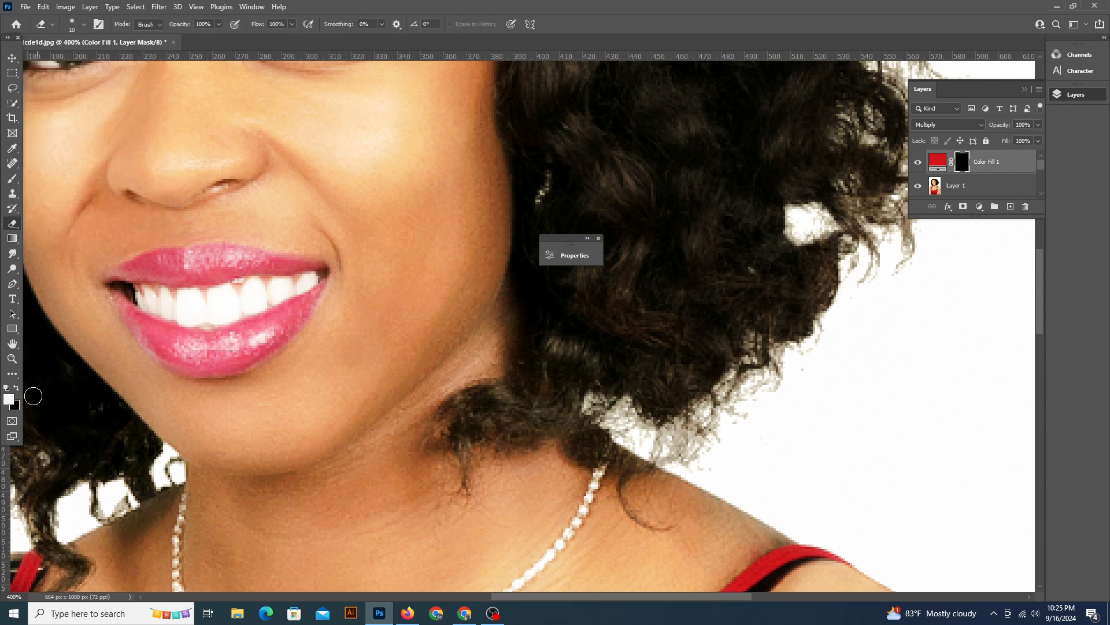
key("x")
mouse_move(214, 350)
left_mouse_down()
mouse_move(260, 341)
mouse_move(315, 292)
mouse_move(234, 359)
mouse_move(164, 344)
mouse_move(121, 297)
mouse_move(191, 364)
mouse_move(272, 330)
mouse_move(160, 345)
left_mouse_up()
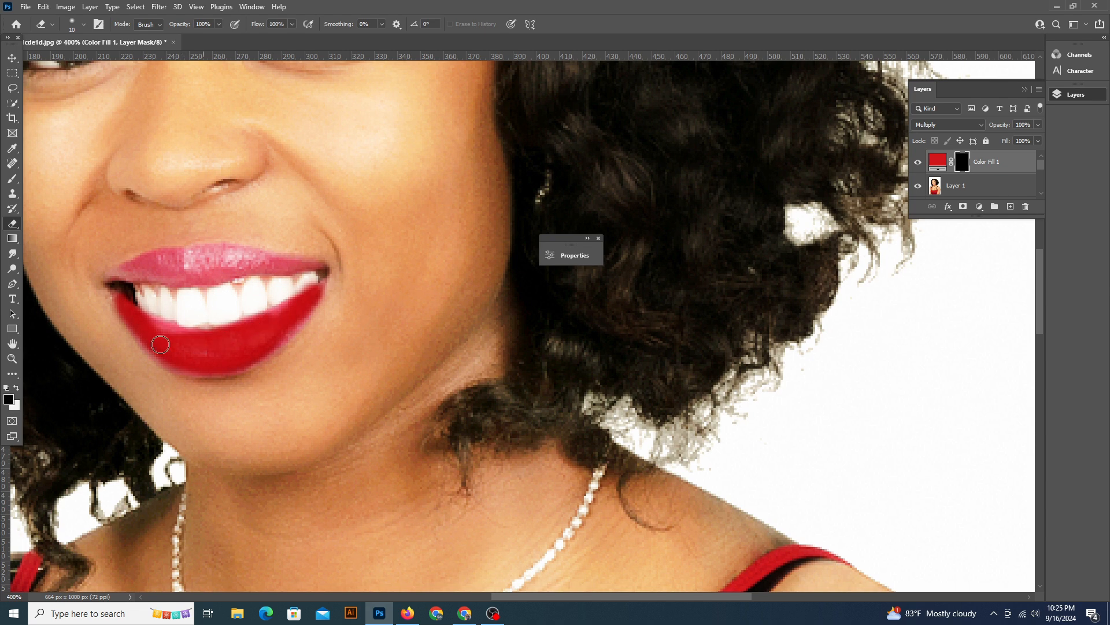
- Reveal the red fill over the upper lip and undo the last touch-up along the lower lip's edge
mouse_move(122, 254)
left_mouse_down()
mouse_move(310, 267)
mouse_move(148, 273)
mouse_move(222, 270)
left_mouse_up()
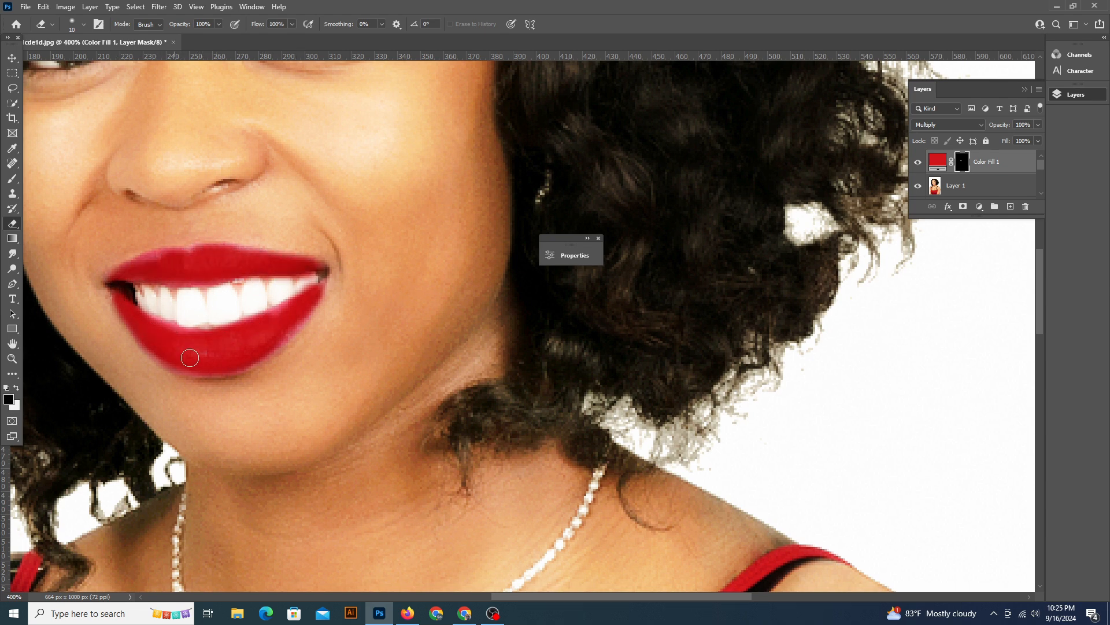
mouse_move(291, 325)
left_mouse_down()
mouse_move(313, 289)
mouse_move(299, 317)
left_mouse_up()
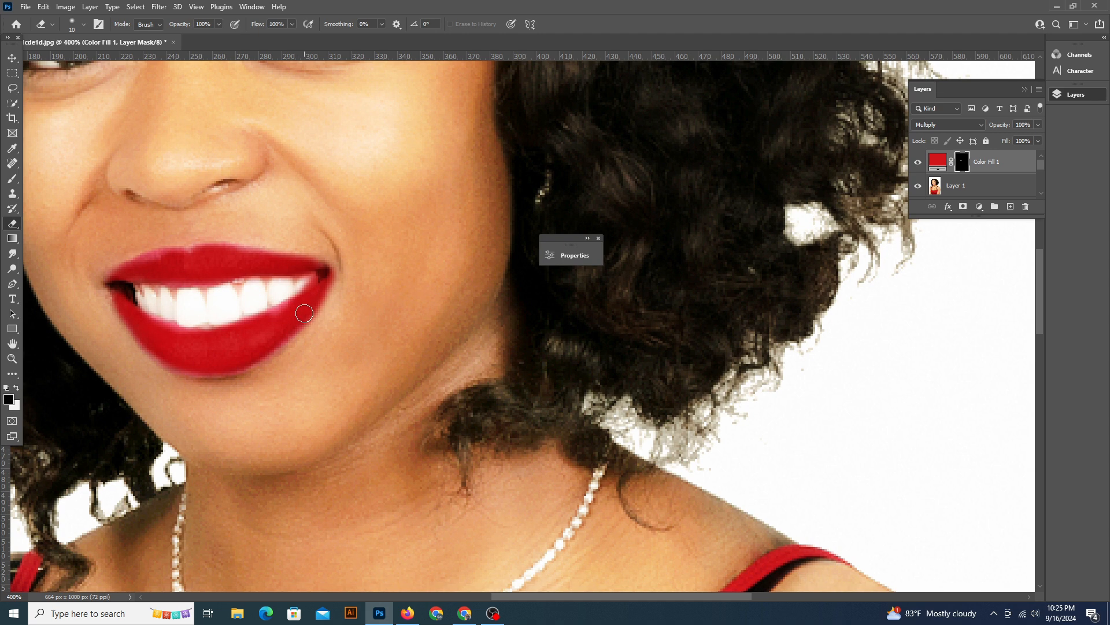
key("ctrl+z")
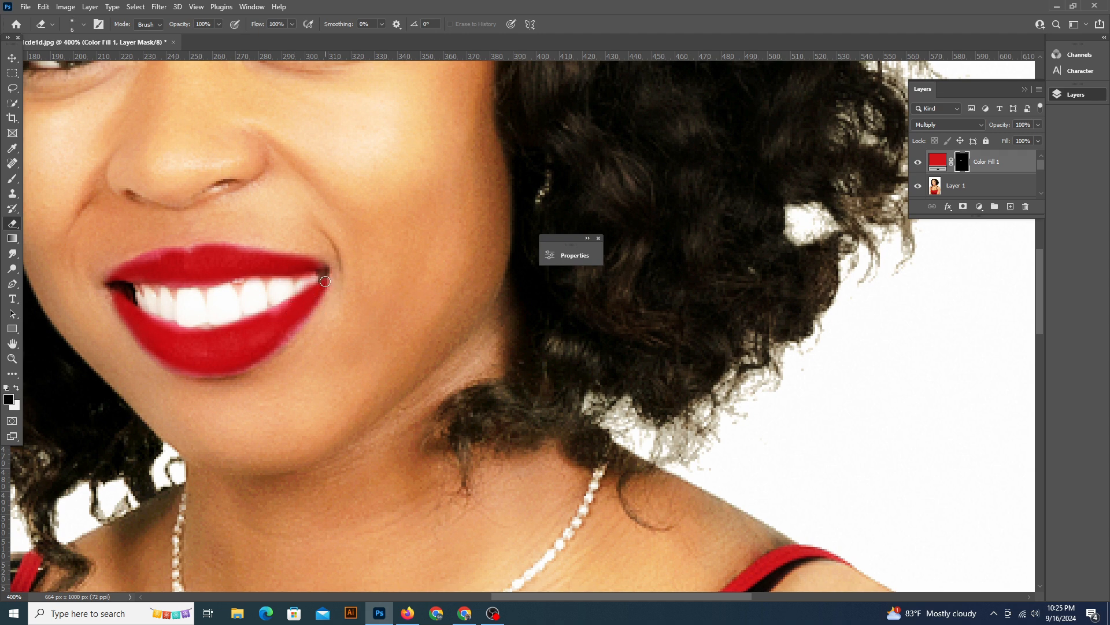
- Keep the fill layer on Multiply and adjust its Blend If underlying-layer range, splitting the shadows to about 109 and lowering the highlights slightly
left_click(976, 125)
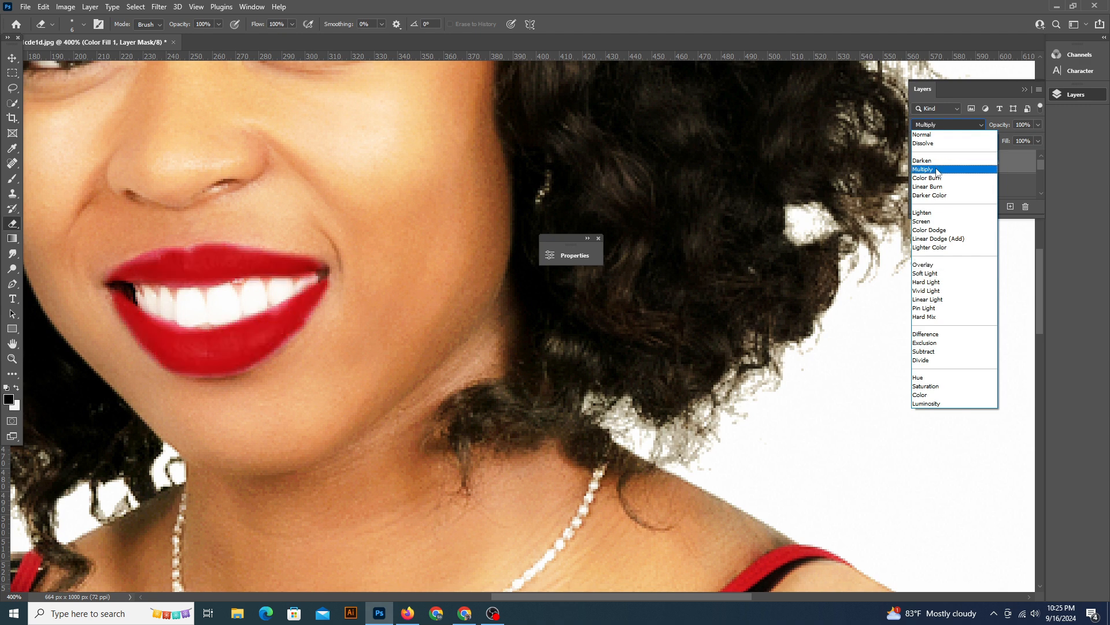
left_click(937, 171)
right_click(985, 162)
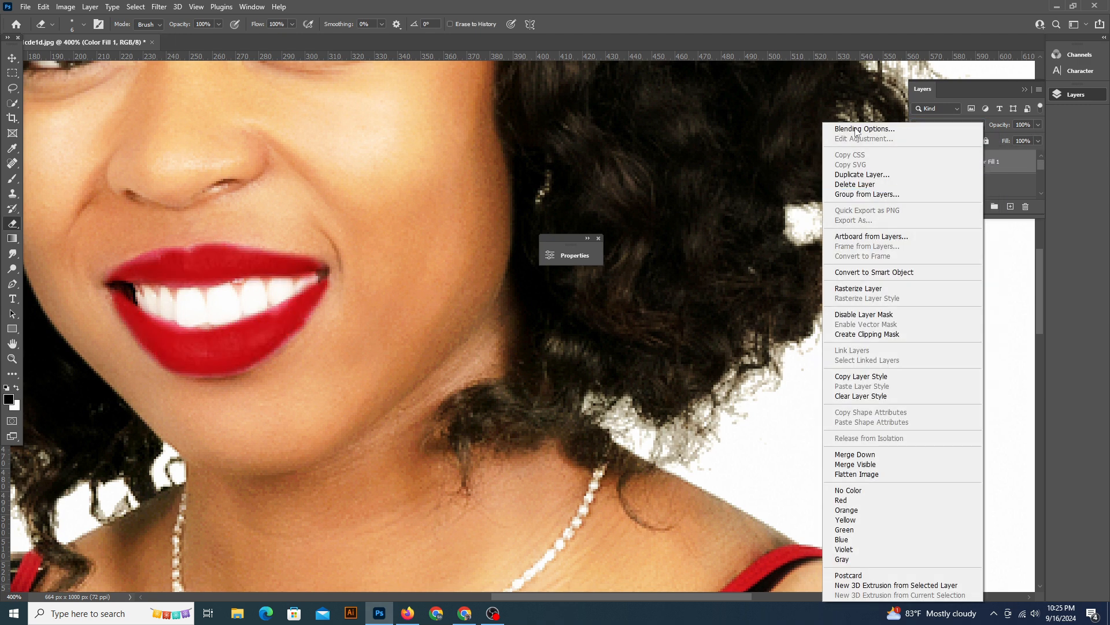
left_click(871, 129)
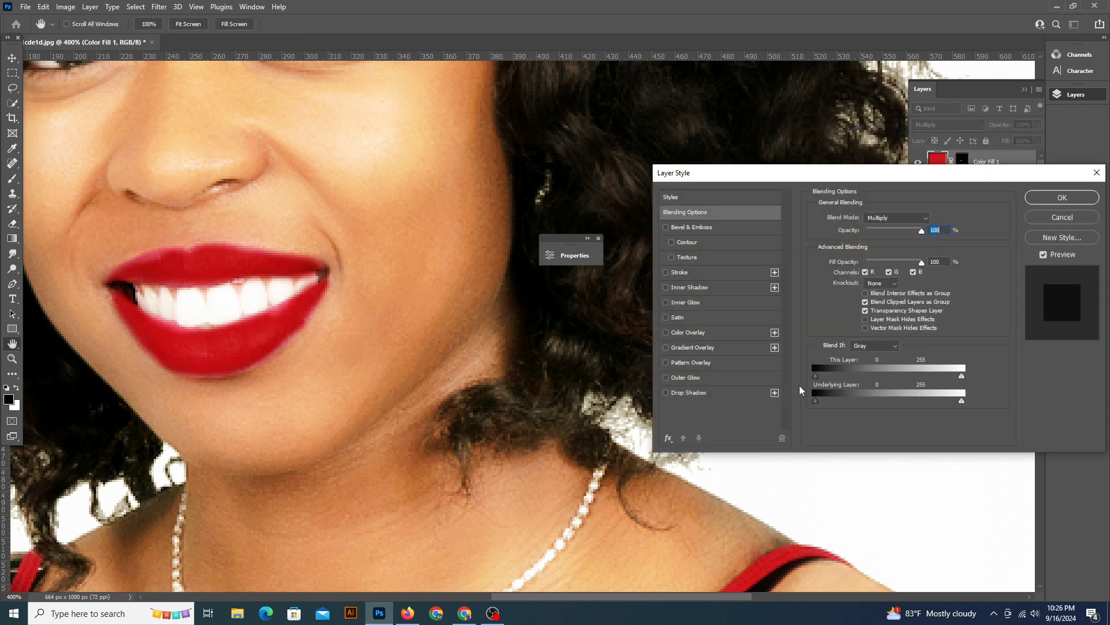
left_click_drag(816, 400, 859, 400)
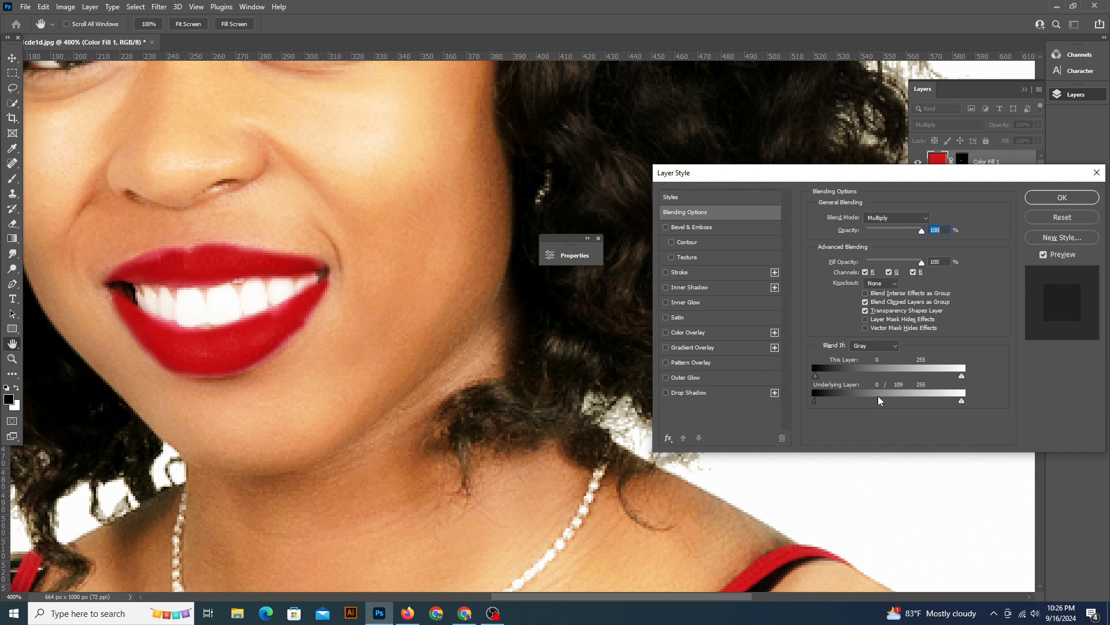
mouse_move(961, 402)
left_mouse_down()
mouse_move(938, 401)
mouse_move(953, 401)
left_mouse_up()
left_click(1063, 196)
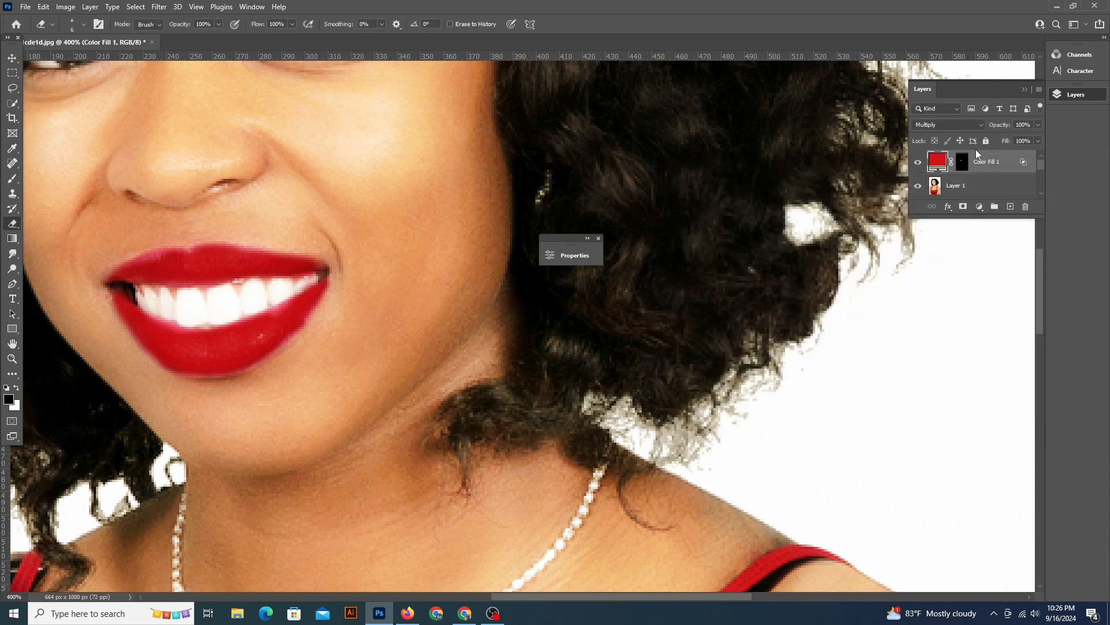
- Lower the lip color layer's opacity to 50%, then readjust it to 72% while viewing the whole portrait
left_click_drag(1020, 143, 1011, 150)
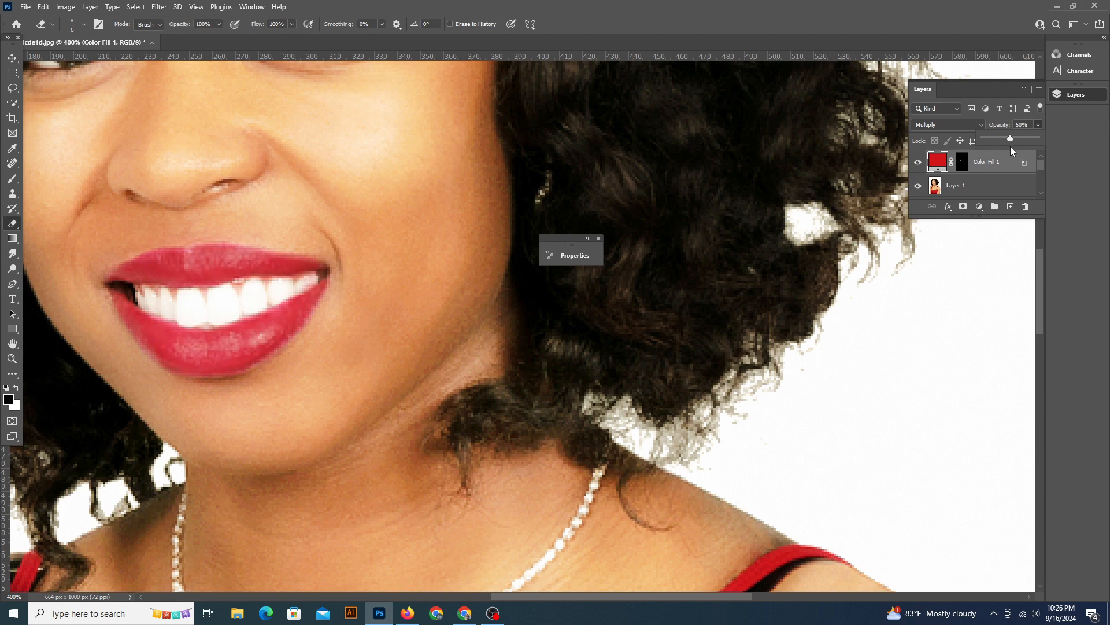
left_click(13, 59)
key("ctrl+minus")
key("ctrl+minus")
key("ctrl+minus")
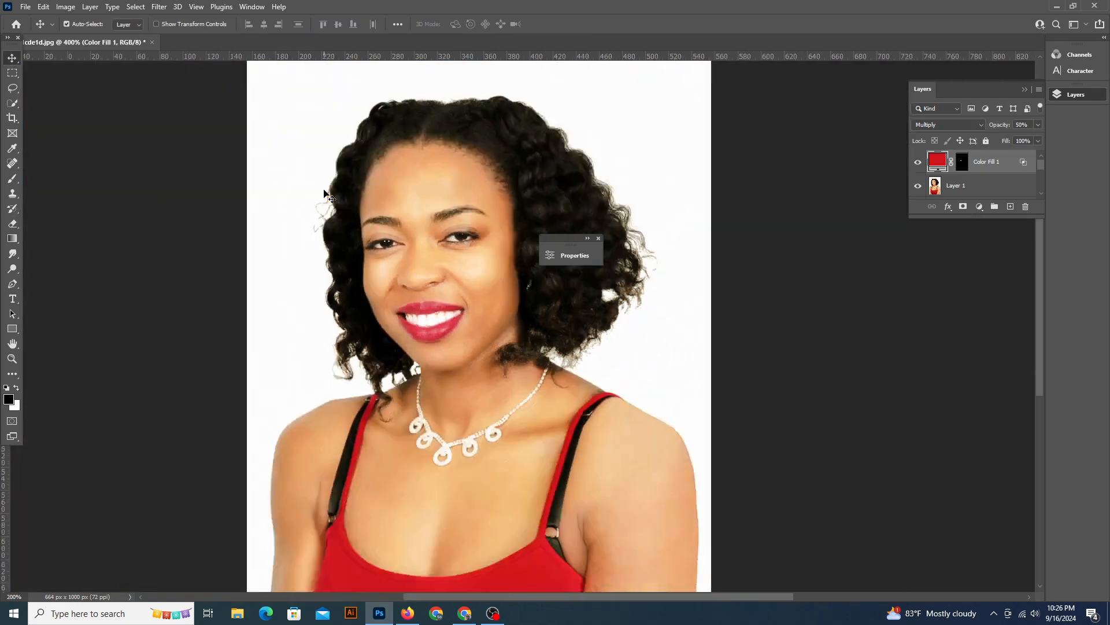
left_click_drag(401, 435, 274, 389)
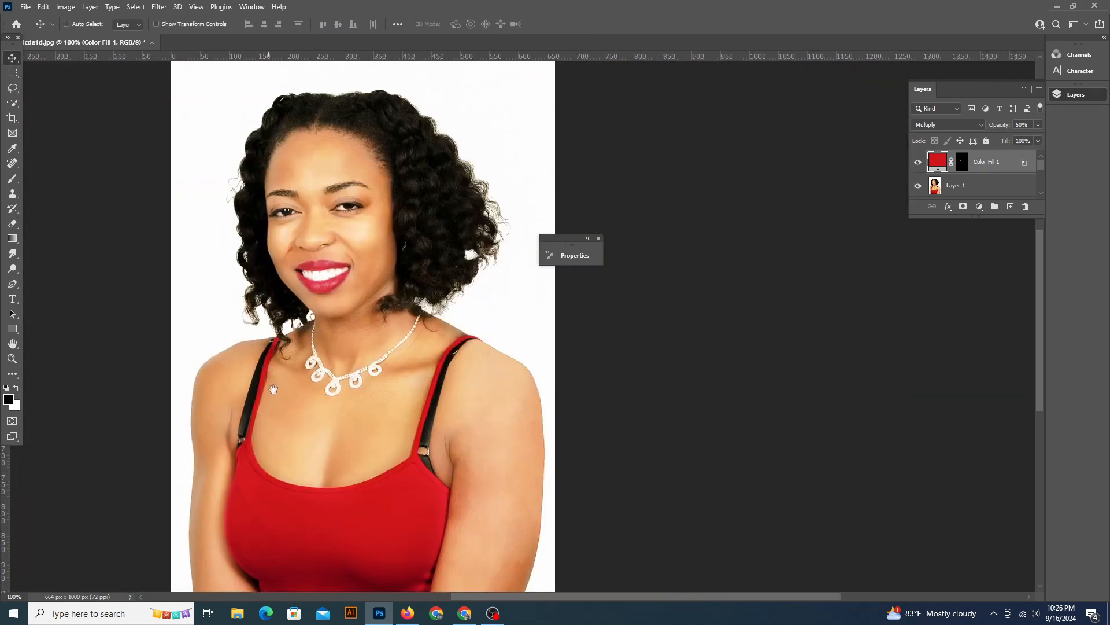
left_click(1038, 126)
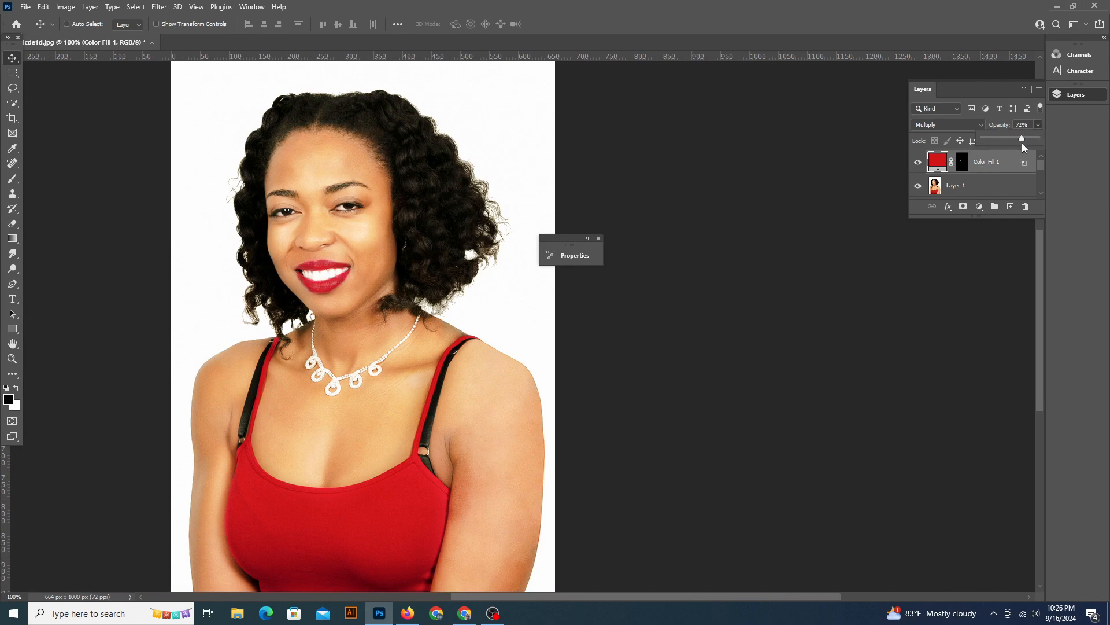
- Refine the lip color's edge along the upper teeth on the fill layer's mask with a soft 6 px eraser
key("ctrl+plus")
key("ctrl+plus")
key("ctrl+plus")
left_click_drag(203, 349, 350, 436)
left_click(961, 165)
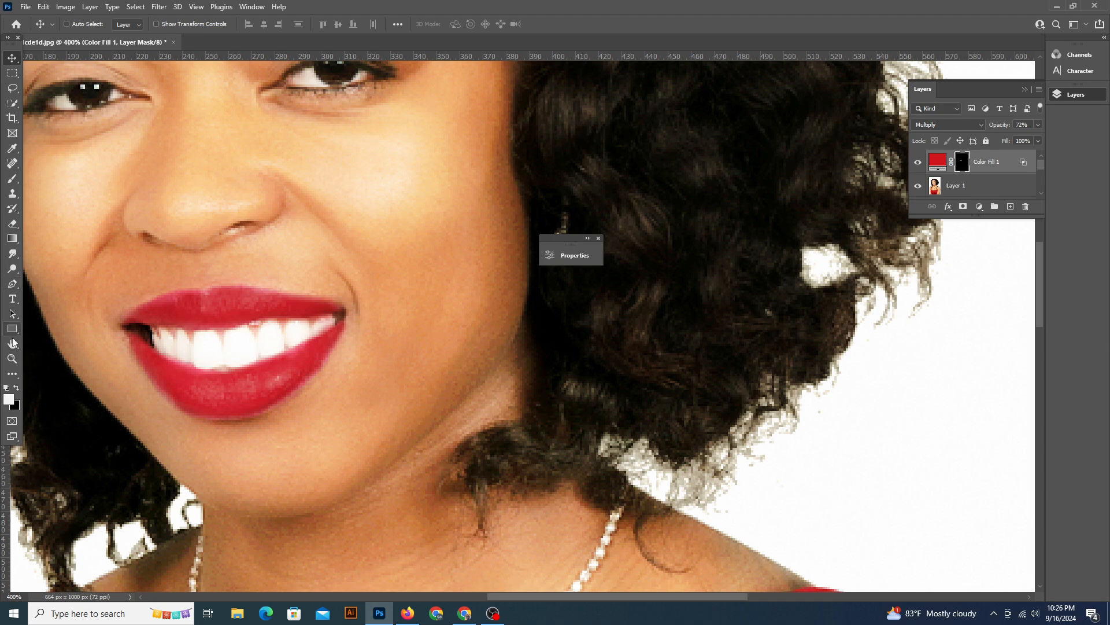
key("b")
left_click(83, 25)
left_click(32, 132)
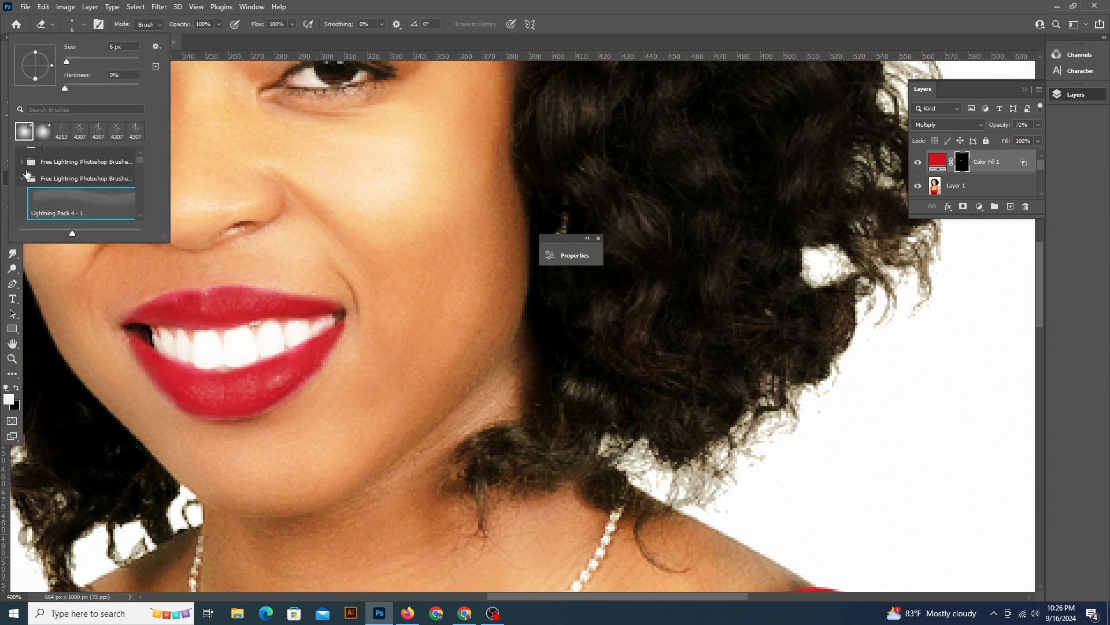
left_click(12, 283)
left_click(12, 223)
left_click(12, 178)
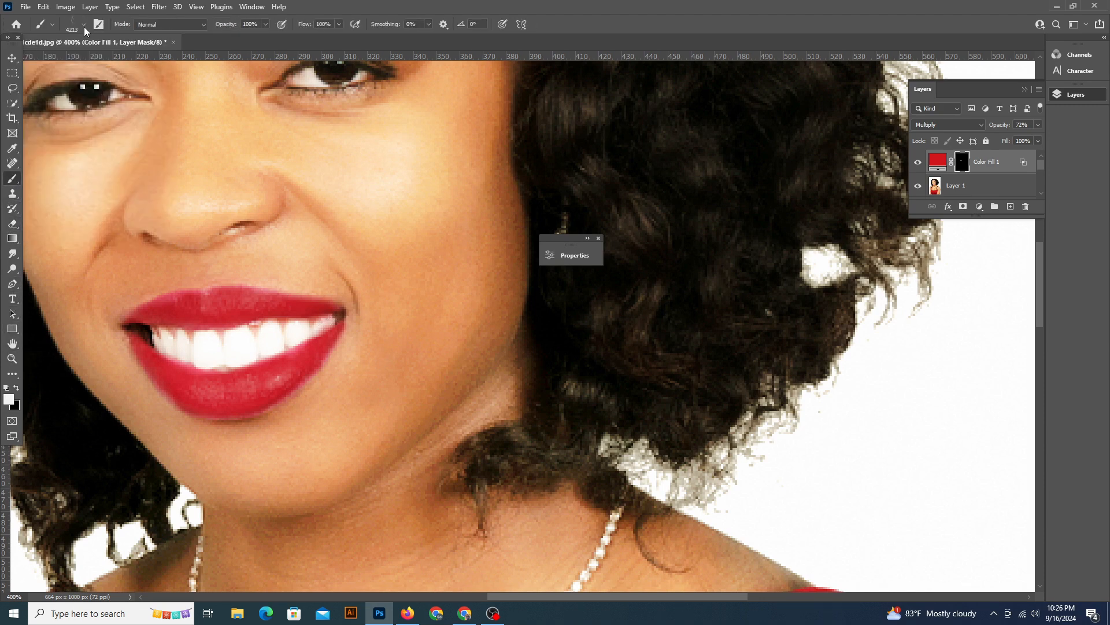
left_click(84, 25)
left_click(30, 133)
left_click(223, 41)
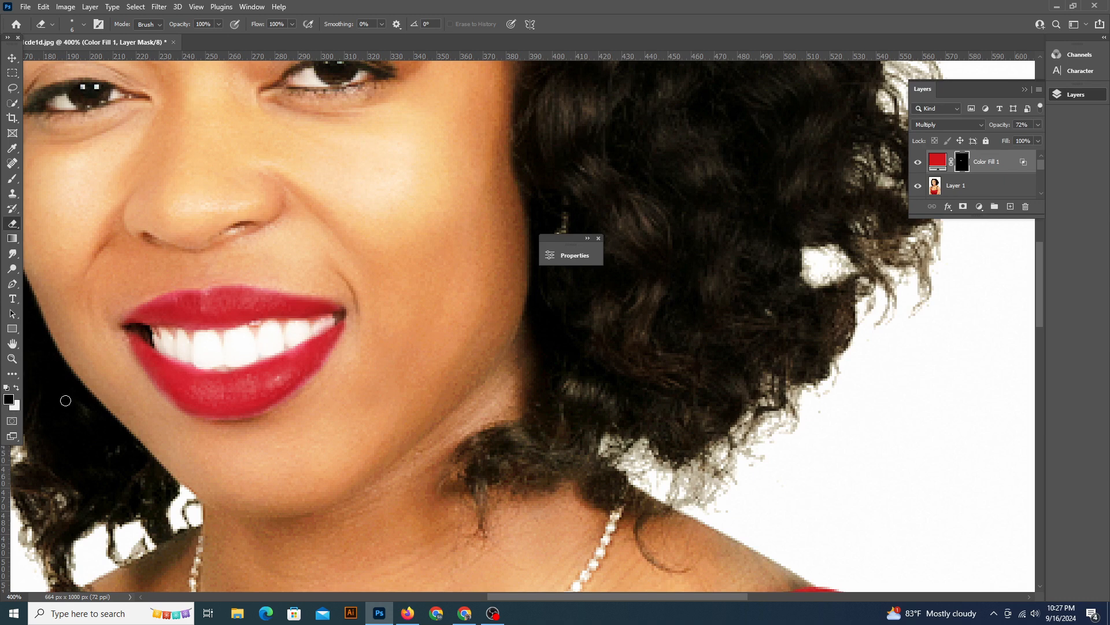
left_click(17, 387)
mouse_move(315, 324)
left_mouse_down()
mouse_move(330, 319)
mouse_move(263, 326)
left_mouse_up()
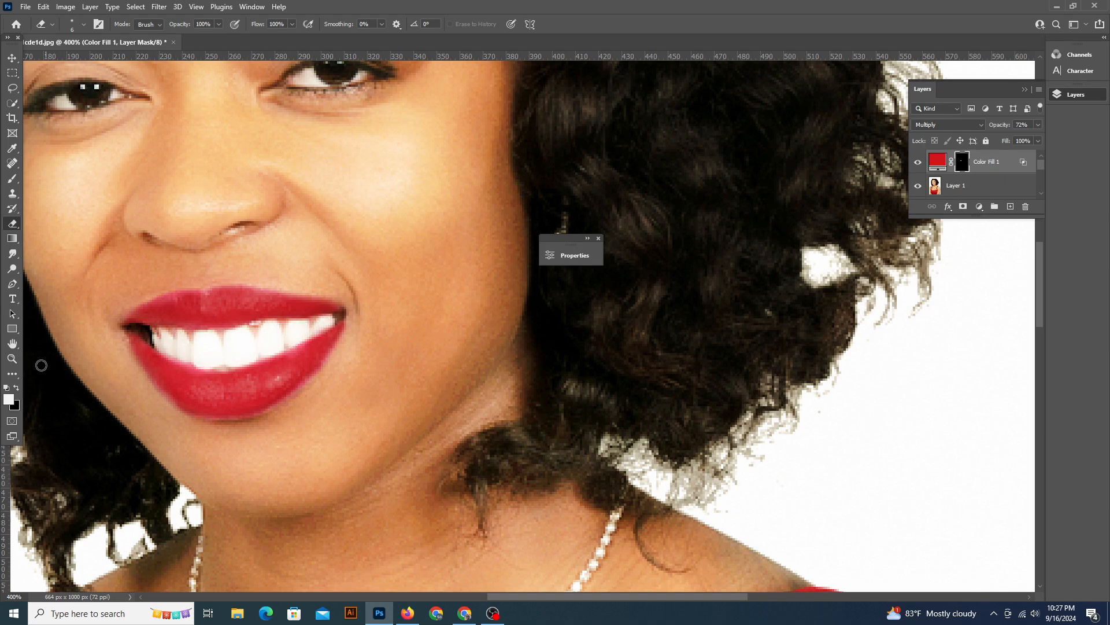
left_click(17, 387)
scroll(572, 373, "down", 3)
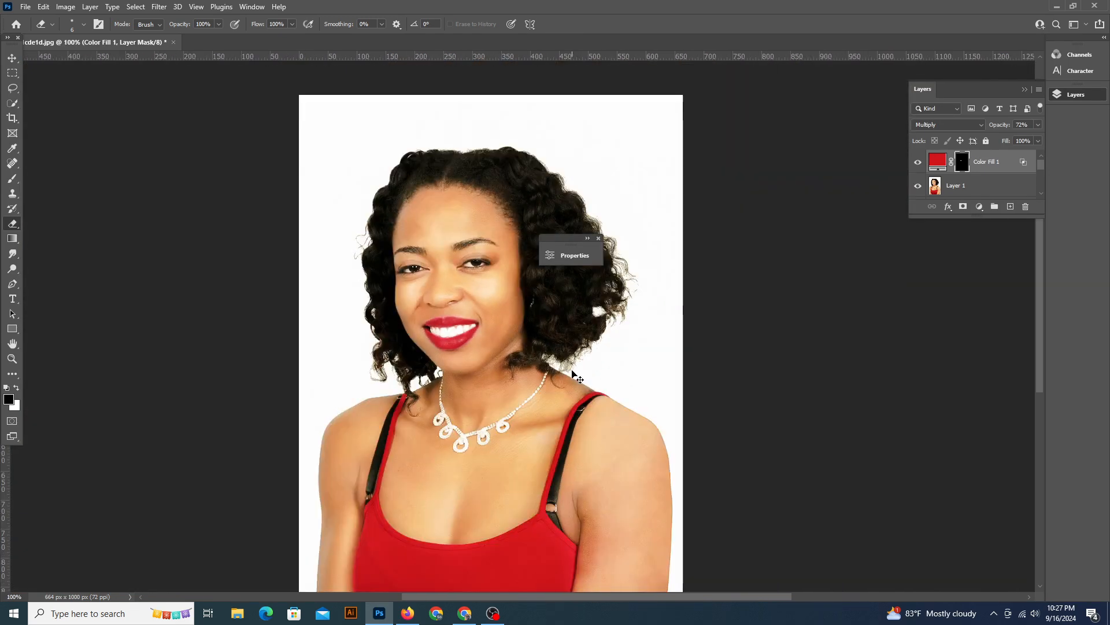
- Stamp the retouched result onto a new top layer and group the working layers between it and the Background
left_click(976, 182)
left_click_drag(636, 372, 416, 310)
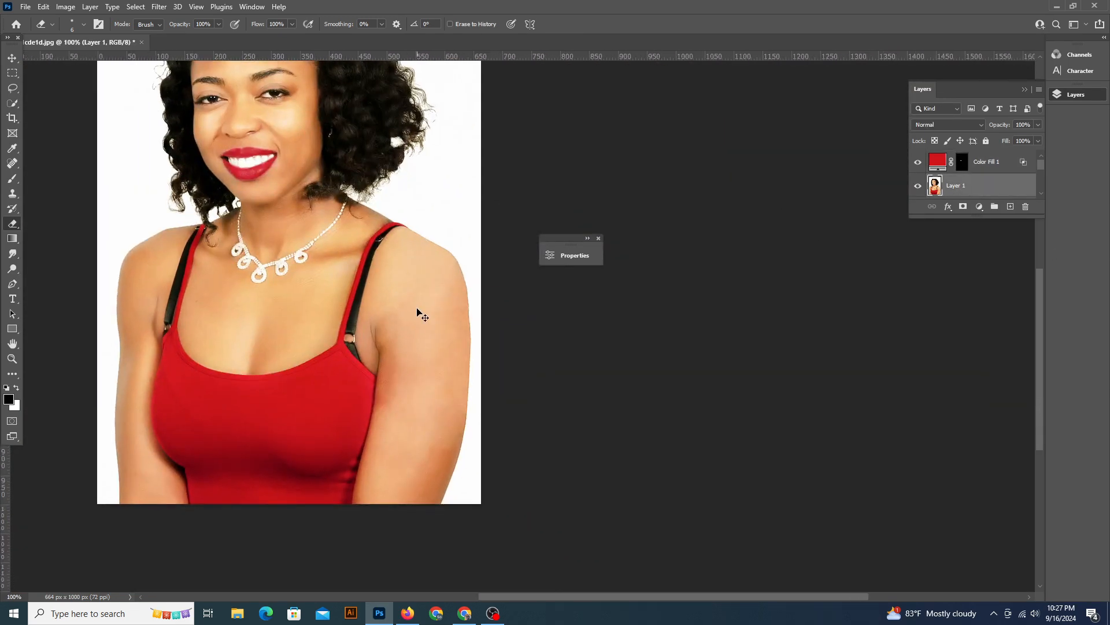
scroll(417, 308, "up", 2)
left_click_drag(343, 355, 423, 238)
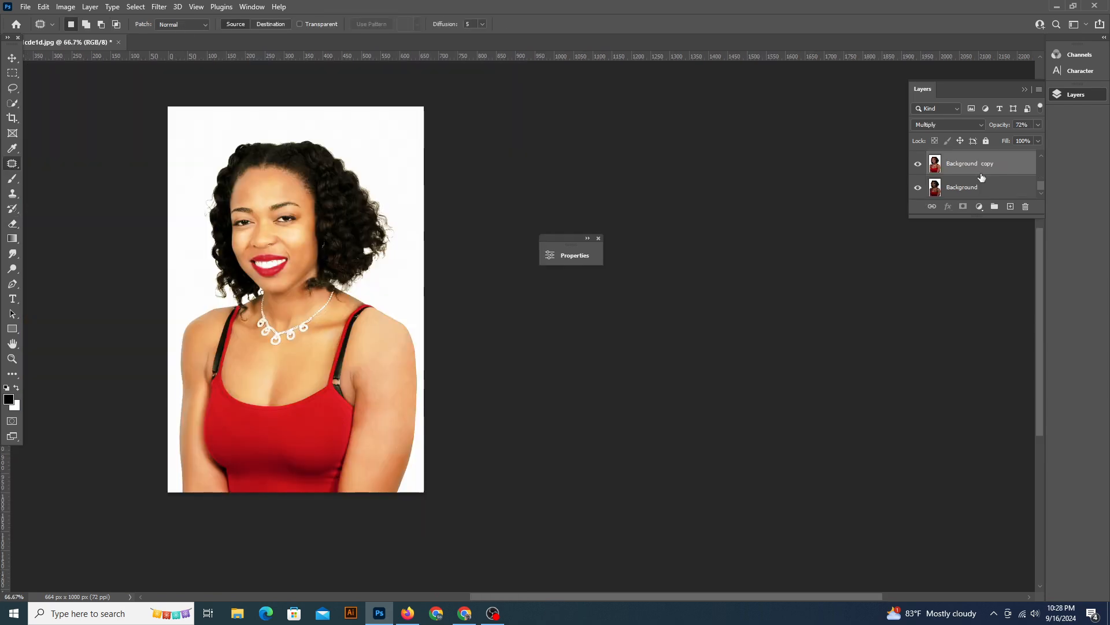
left_click(969, 179)
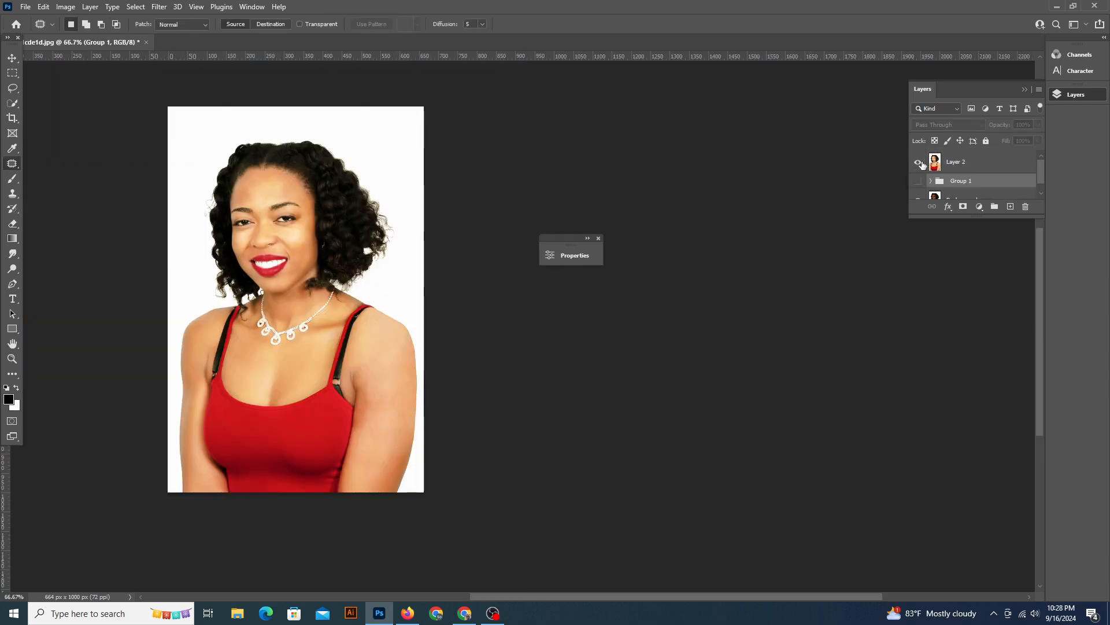